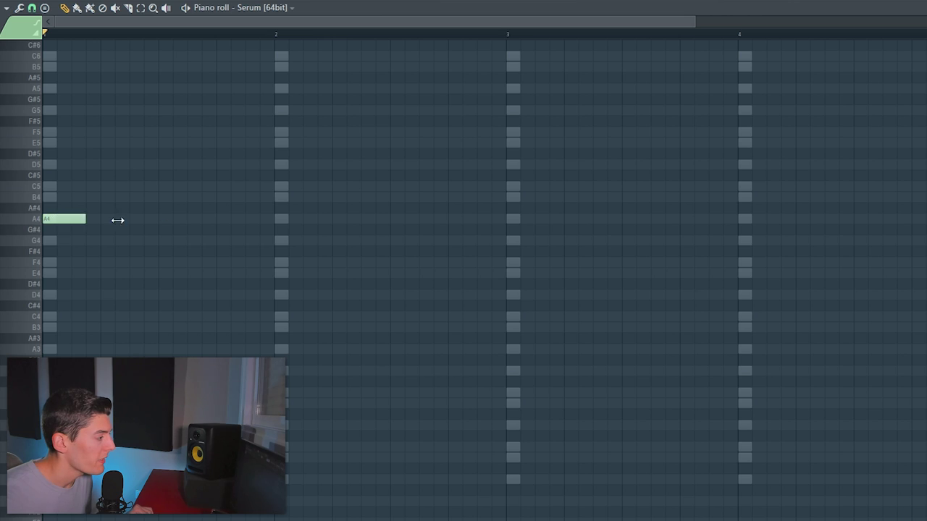
# Write the bass line with A4 over bars 1–4, one-bar F4, G4 and A4 notes, and half-bar B4 and C5 in bar 8.
pyautogui.moveTo(118, 219); pyautogui.dragTo(926, 218)
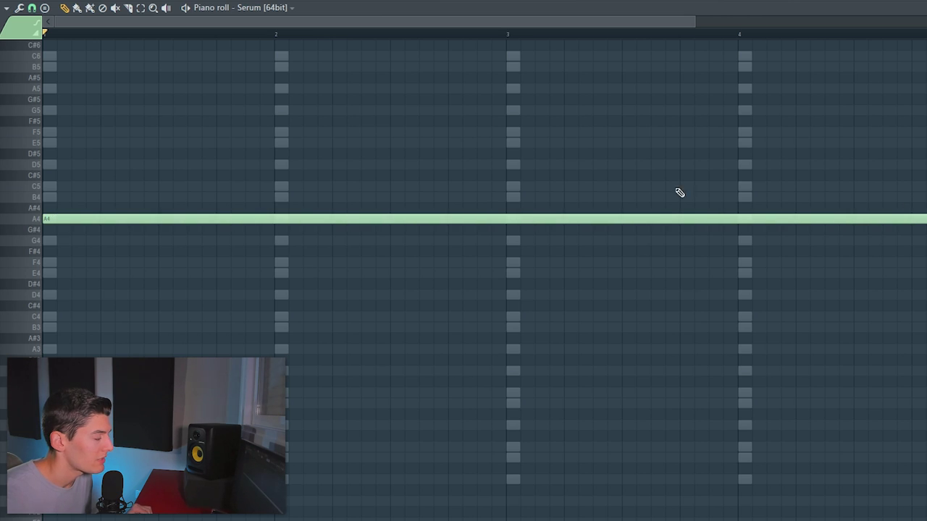
pyautogui.scroll(-2, 230, 92)
pyautogui.press('space')
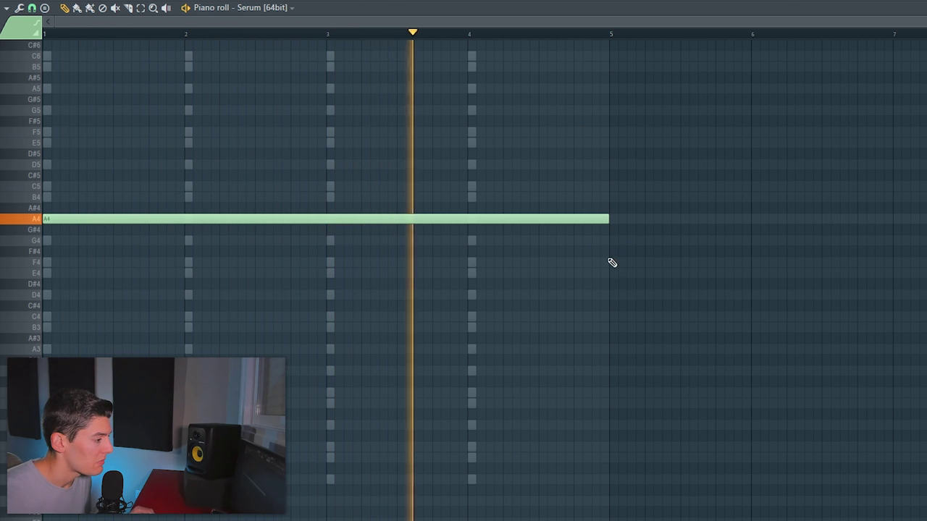
pyautogui.moveTo(611, 262); pyautogui.dragTo(750, 264)
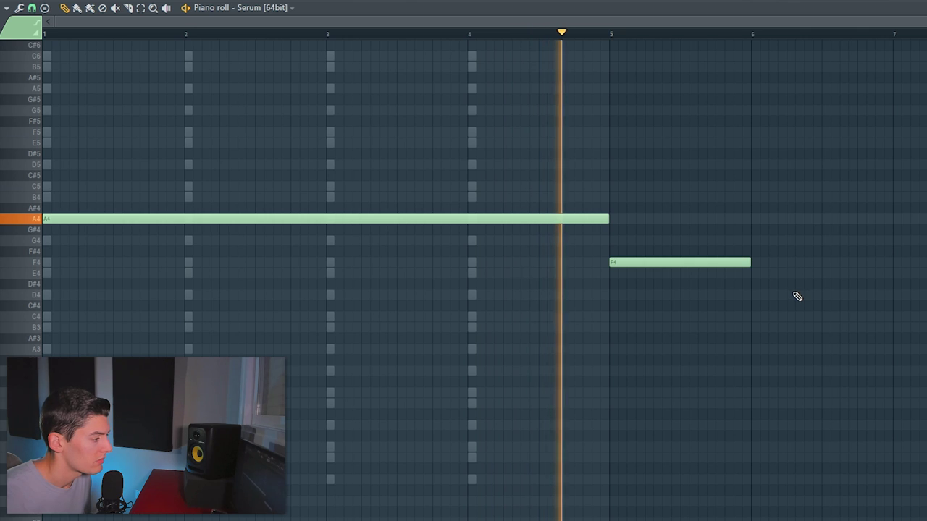
pyautogui.click(757, 240)
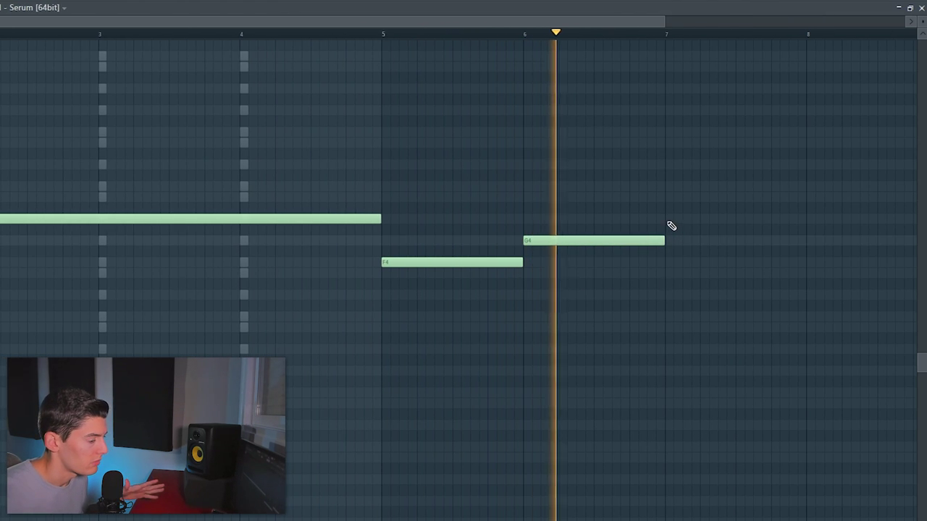
pyautogui.click(669, 219)
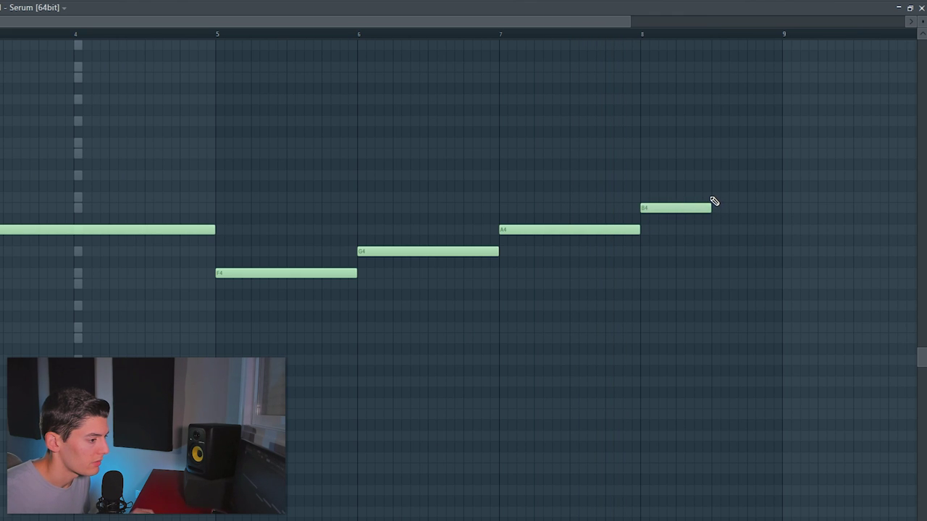
pyautogui.scroll(-2, 569, 381)
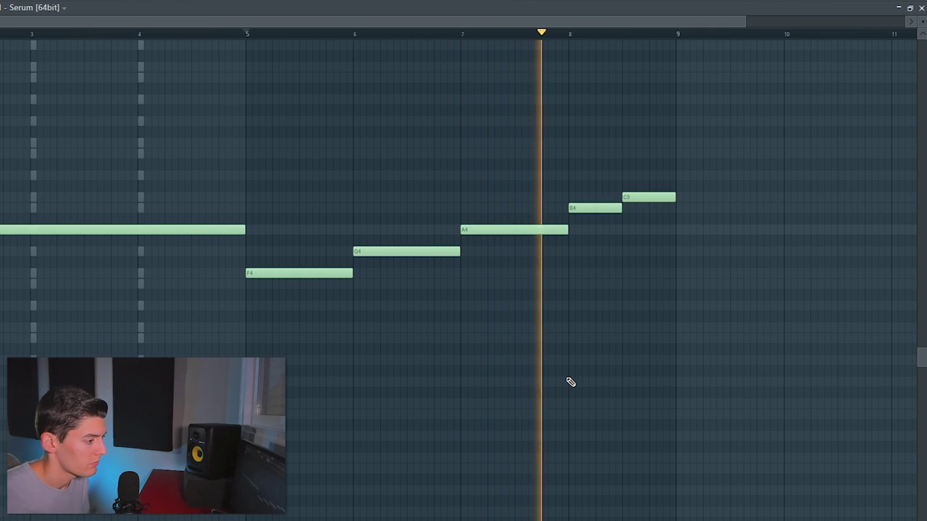
# Raise the two half-bar notes in bar 8 to C5 and D5 and play back the ending.
pyautogui.press('space')
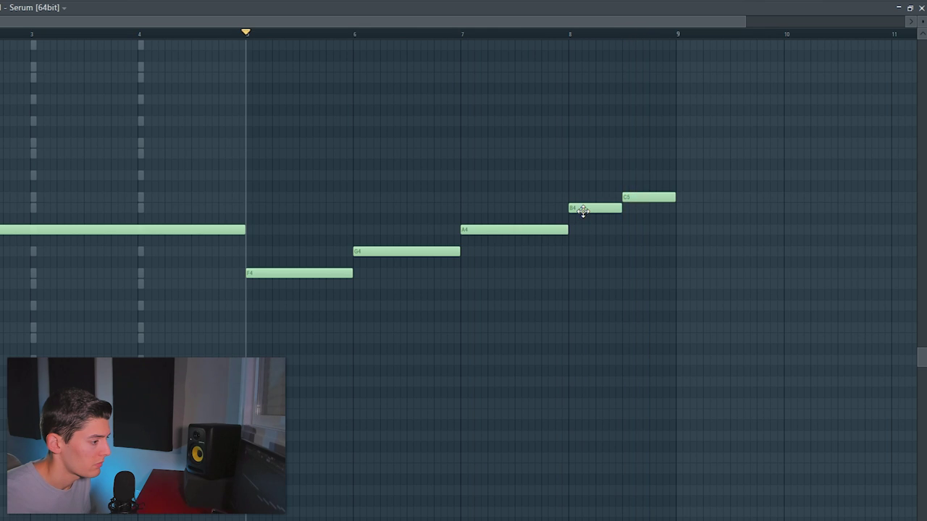
pyautogui.press('space')
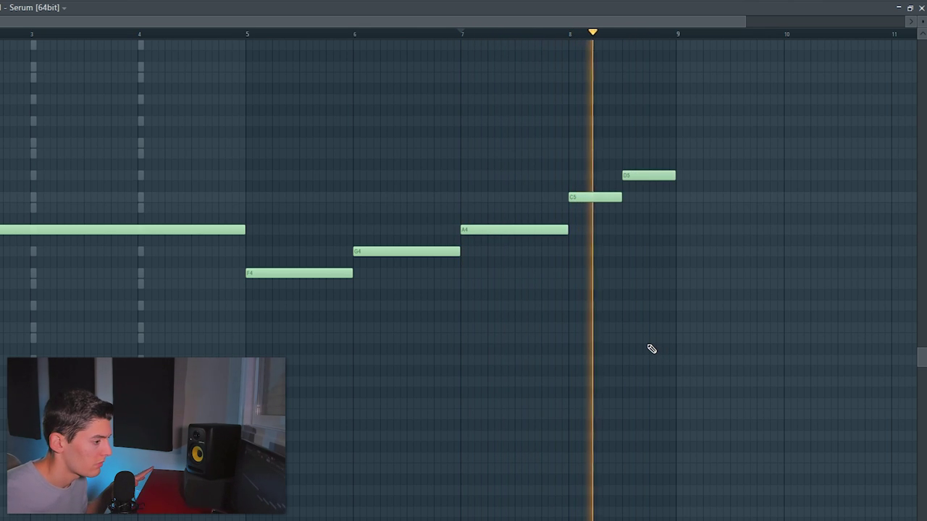
pyautogui.press('space')
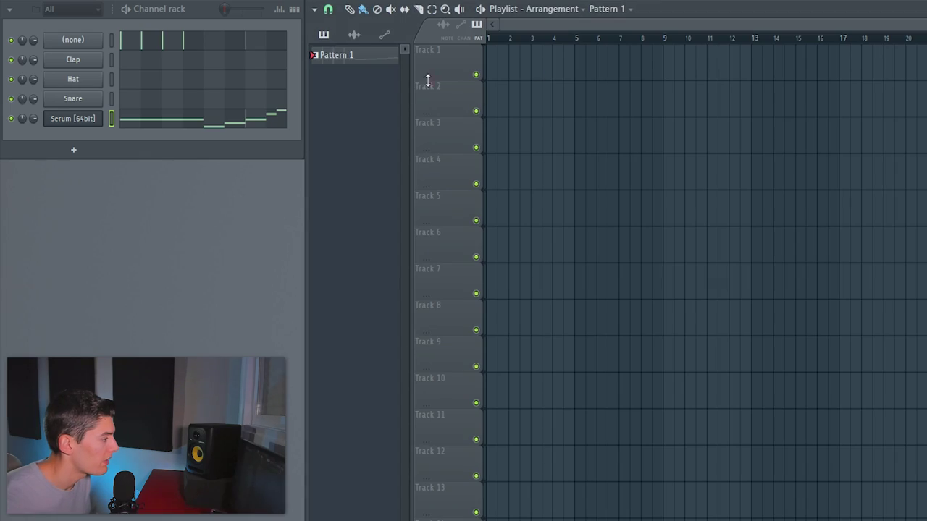
# Place Pattern 1 on Track 1 of the playlist, starting at bar 1.
pyautogui.click(493, 62)
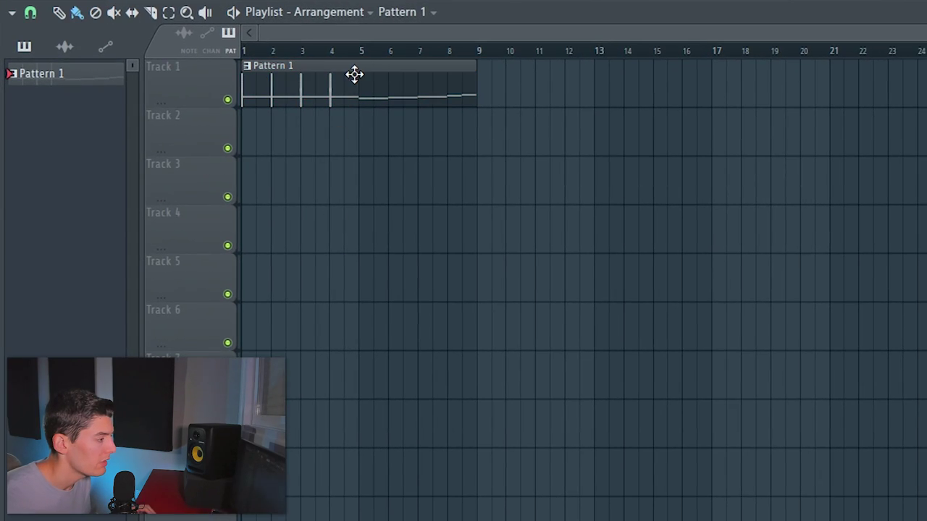
pyautogui.moveTo(364, 61); pyautogui.dragTo(482, 55)
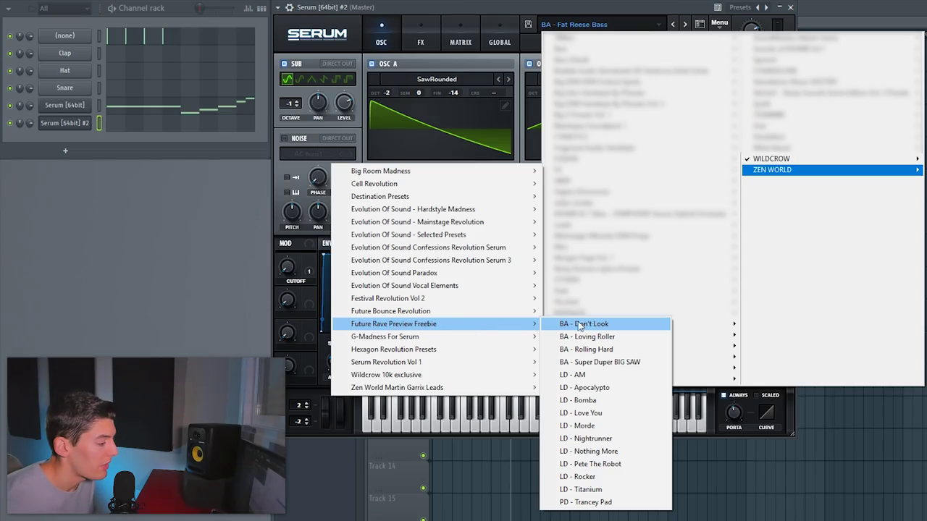
# Load the LD - AM preset in the second Serum and audition the lead presets through LD - Bomba to LD - Titanium.
pyautogui.click(587, 375)
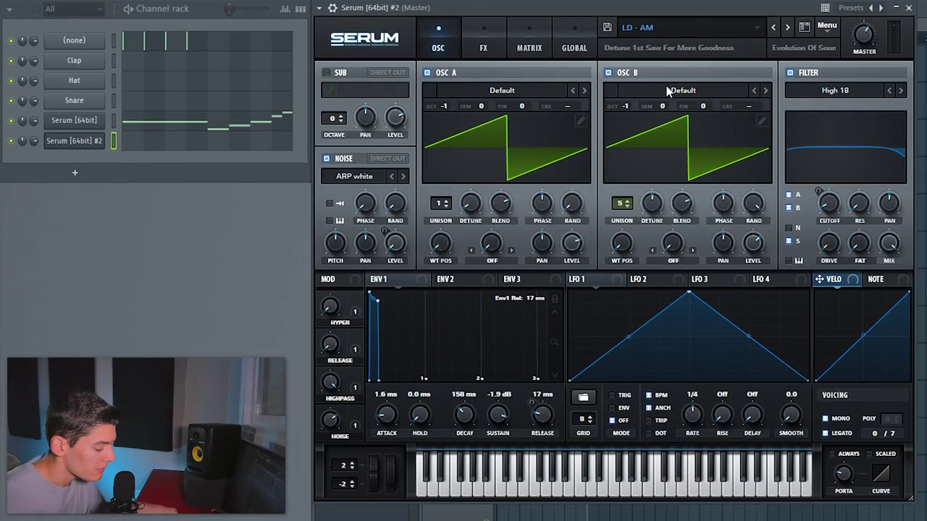
pyautogui.click(685, 25)
pyautogui.click(789, 28)
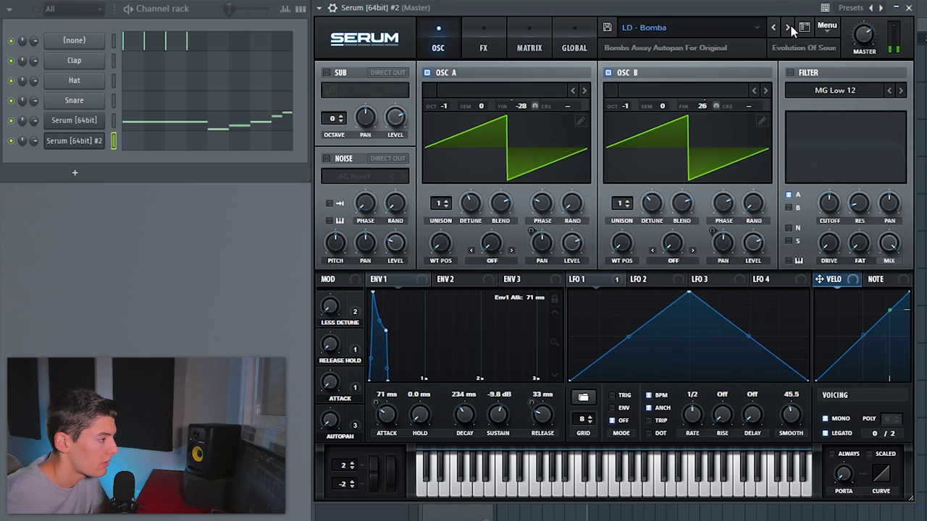
pyautogui.click(789, 27)
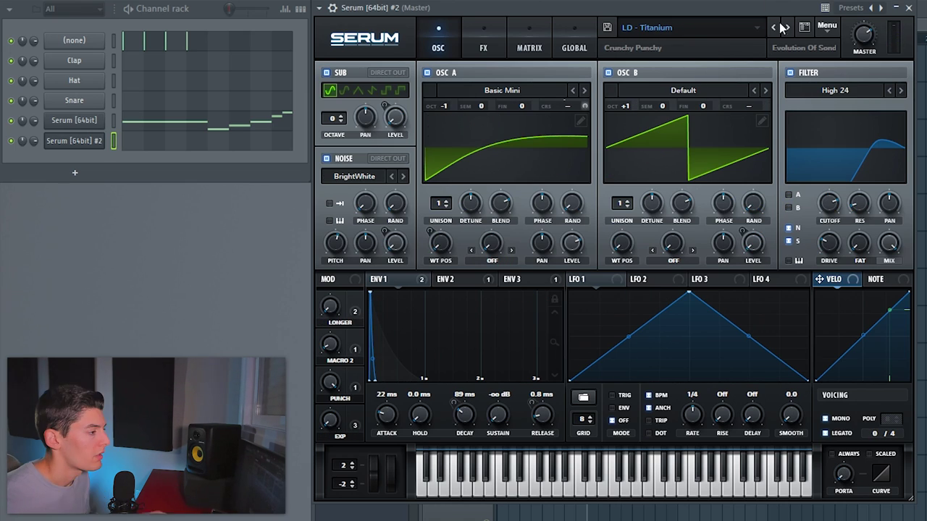
# Start the second Serum's melody at bar 1 with two longer A5 notes followed by two short A5 notes.
pyautogui.click(193, 121)
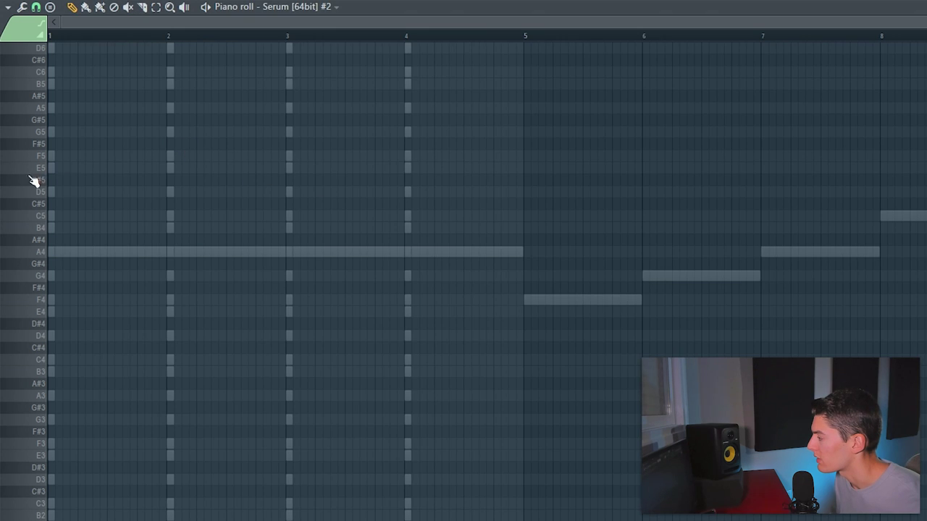
pyautogui.scroll(3, 47, 109)
pyautogui.click(105, 108)
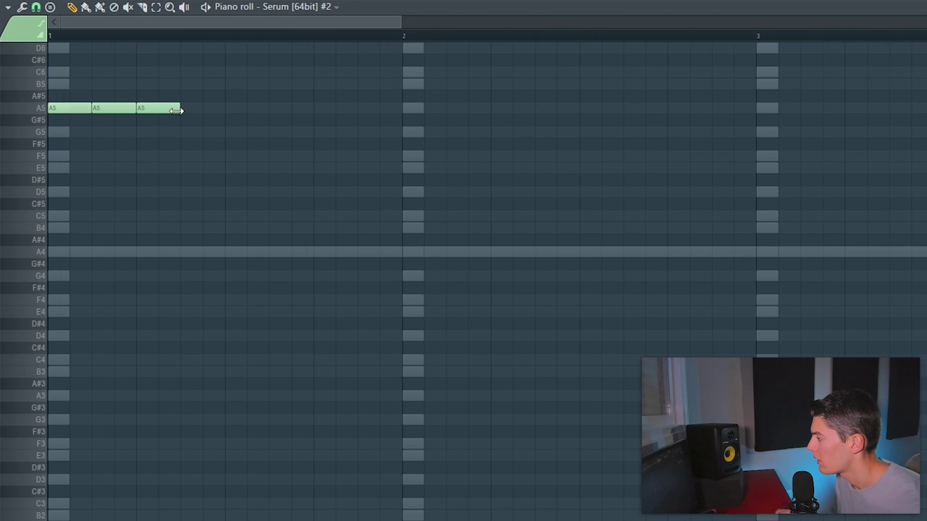
pyautogui.press('space')
pyautogui.scroll(3, 217, 144)
pyautogui.click(170, 144)
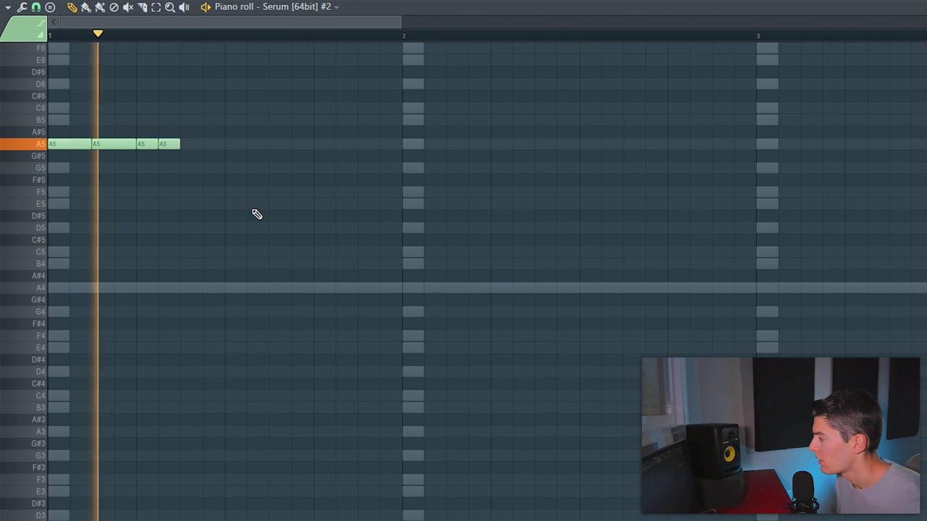
# Complete the one-bar melody with alternating E5, F5, E5, F5 and E5 notes while it plays.
pyautogui.click(187, 203)
pyautogui.click(219, 192)
pyautogui.click(264, 204)
pyautogui.click(311, 192)
pyautogui.click(378, 203)
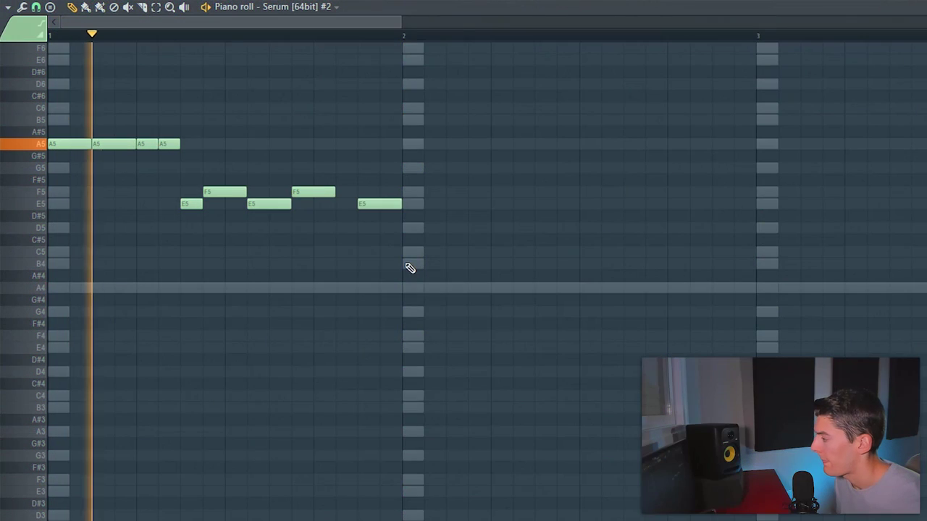
pyautogui.press('space')
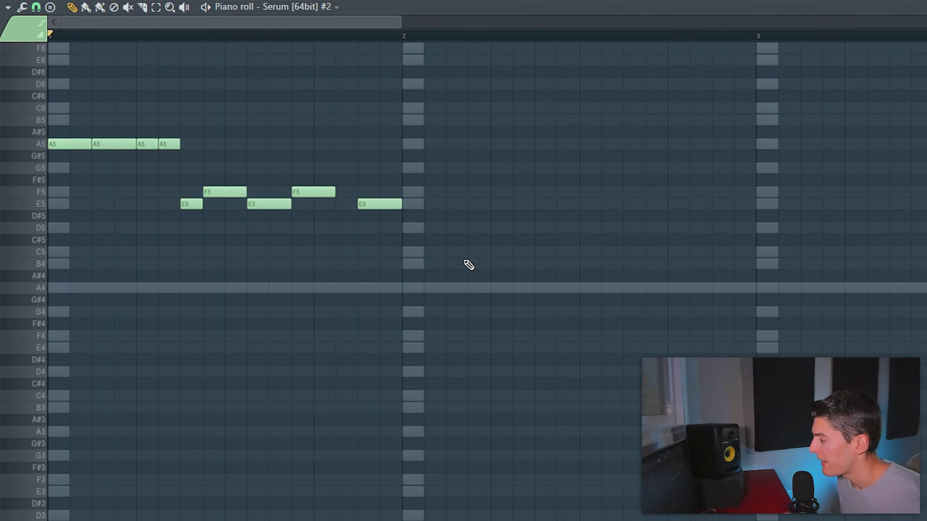
# Duplicate the one-bar lead melody so that it repeats through bars 2, 3 and 4.
pyautogui.moveTo(466, 267); pyautogui.dragTo(478, 124)
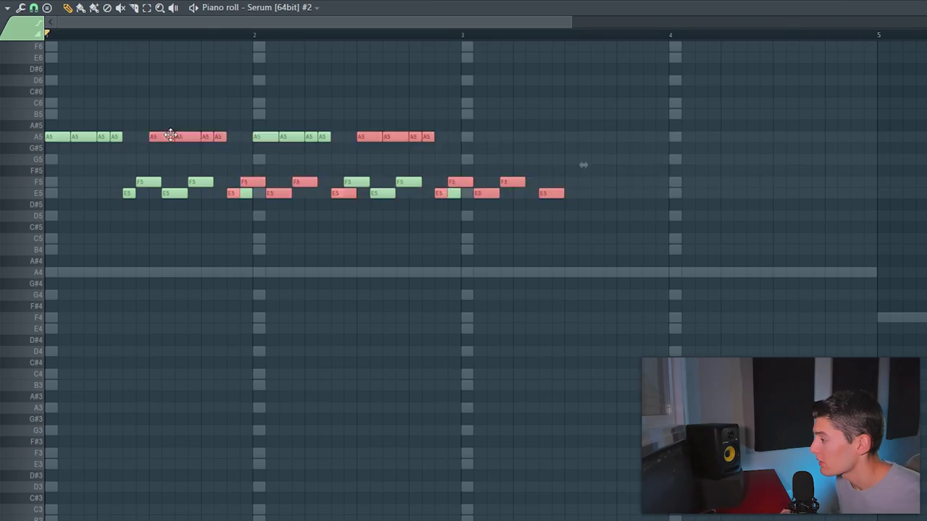
pyautogui.moveTo(156, 138); pyautogui.dragTo(500, 172)
pyautogui.hotkey('ctrl', 'd')
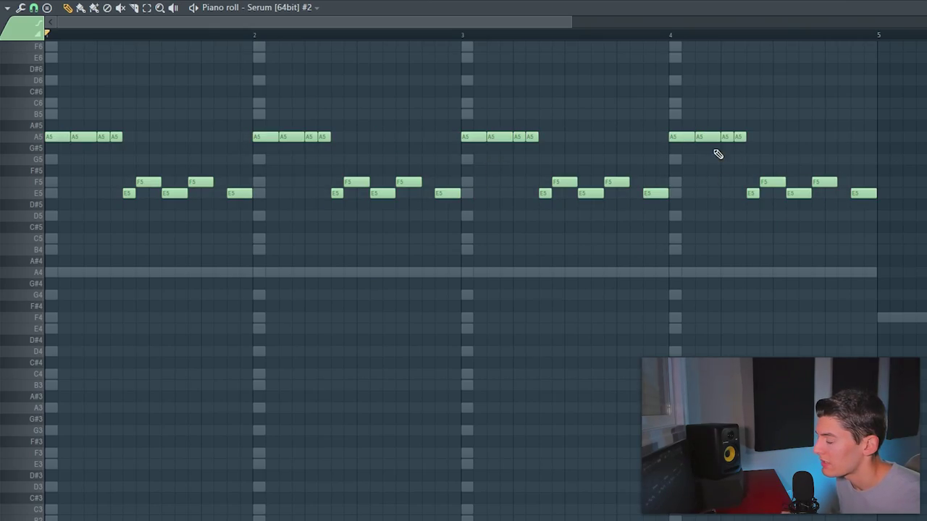
# Move the group of A5 notes at the start of bar 4 down to D5 during playback.
pyautogui.press('space')
pyautogui.moveTo(672, 121); pyautogui.dragTo(758, 153)
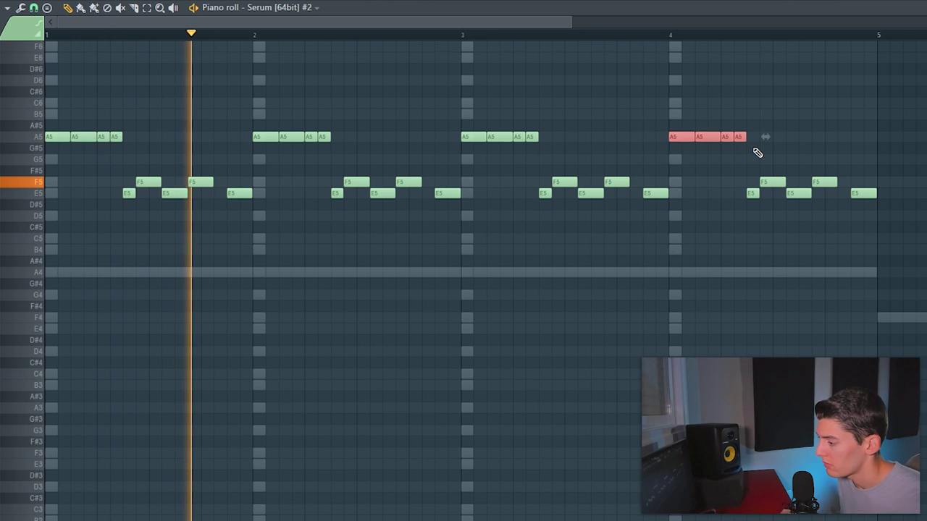
pyautogui.press('Down')
pyautogui.press('Down')
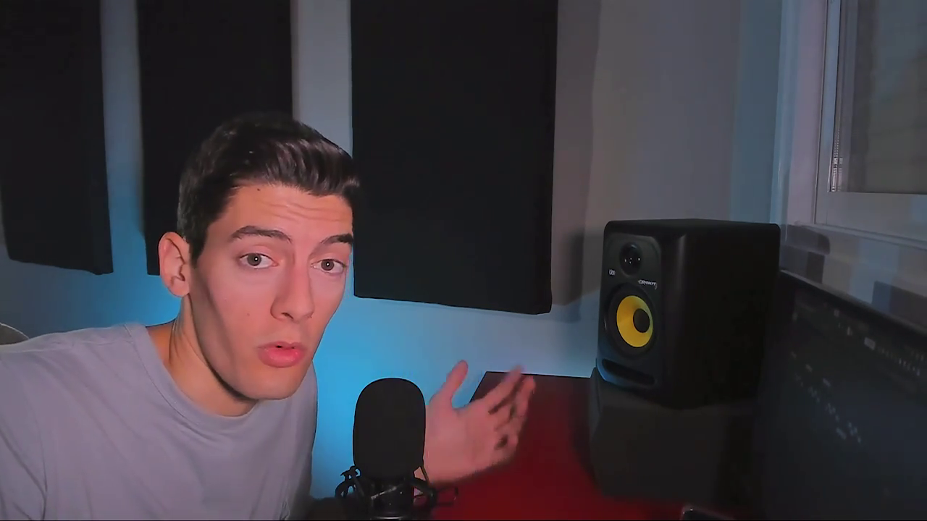
# Copy the four-bar lead melody to bars 5–8 and play it back from bar 4.
pyautogui.moveTo(693, 242); pyautogui.dragTo(123, 83)
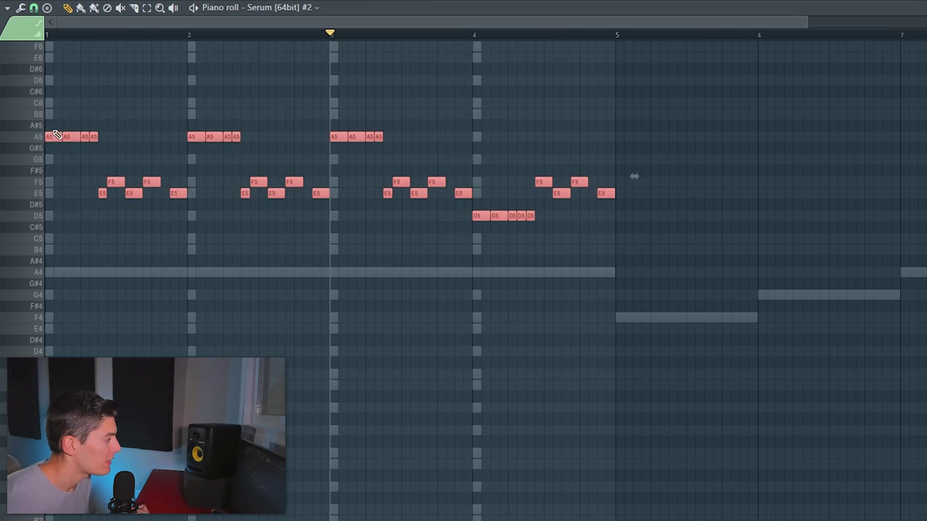
pyautogui.moveTo(420, 136); pyautogui.dragTo(632, 138)
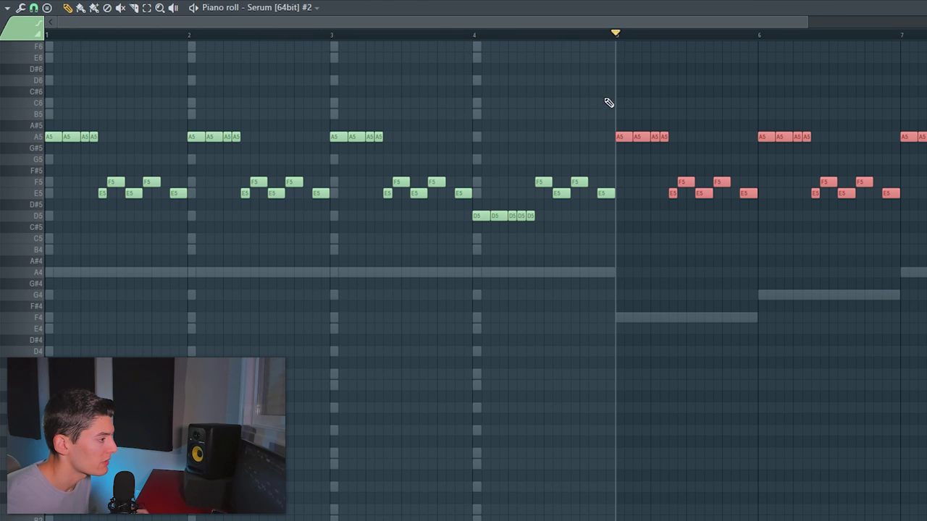
pyautogui.scroll(-2, 424, 36)
pyautogui.click(380, 36)
pyautogui.press('space')
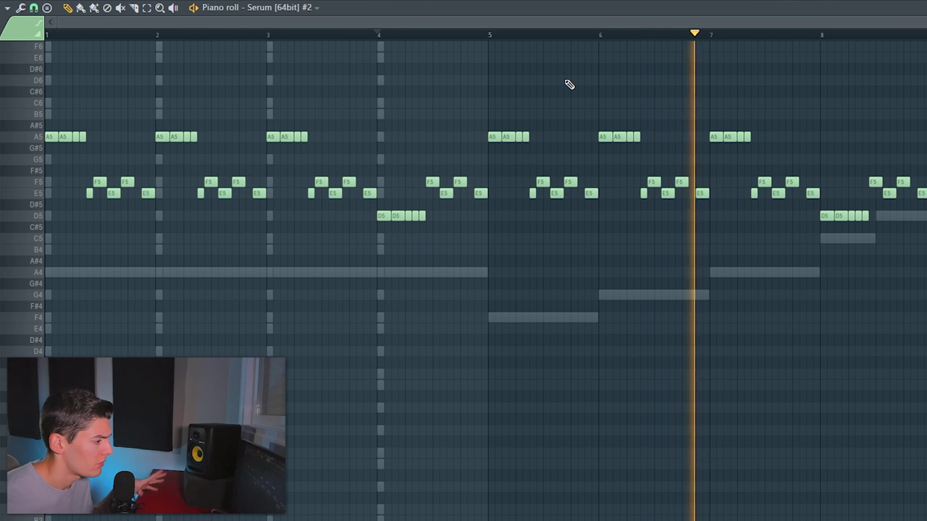
pyautogui.press('space')
# Select bars 1–4 of the playlist, add an automation clip for the Serum #2 DJMFilter knob on Track 3, and play it.
pyautogui.doubleClick(486, 318)
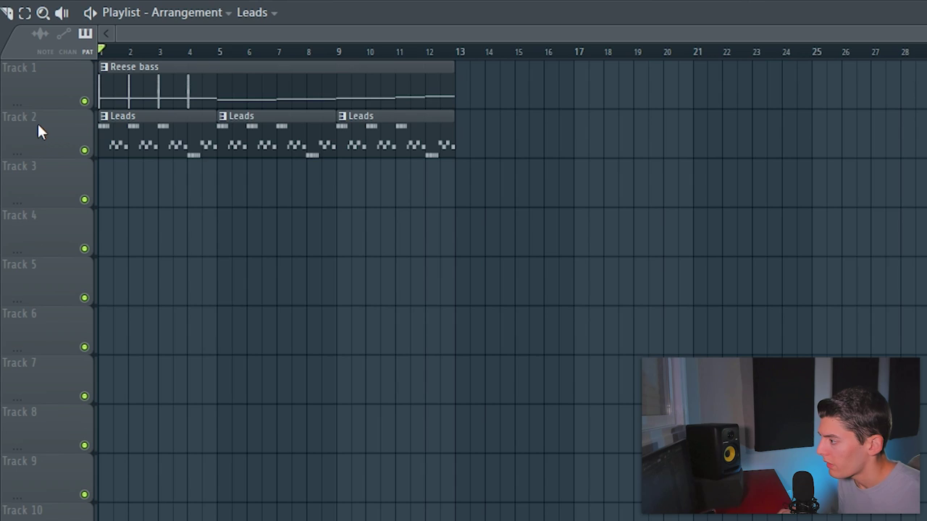
pyautogui.scroll(2, 35, 122)
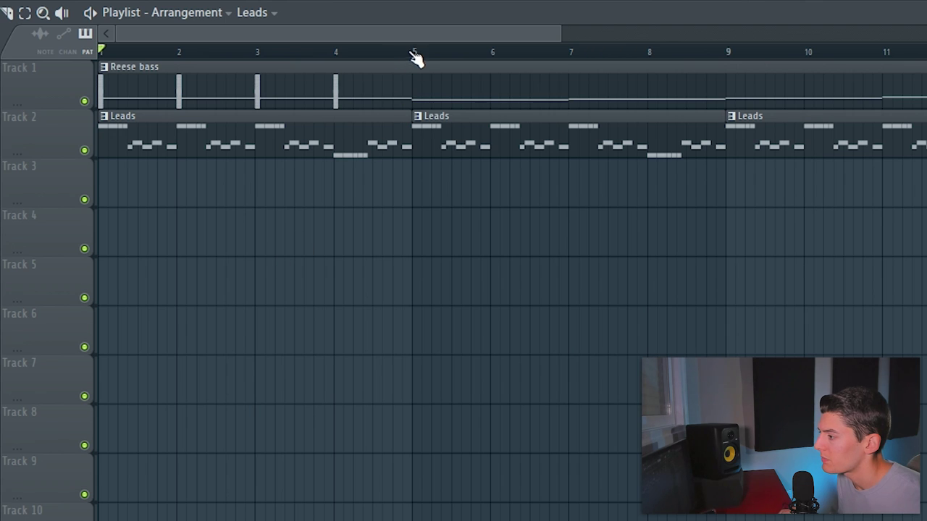
pyautogui.moveTo(415, 55); pyautogui.dragTo(151, 54)
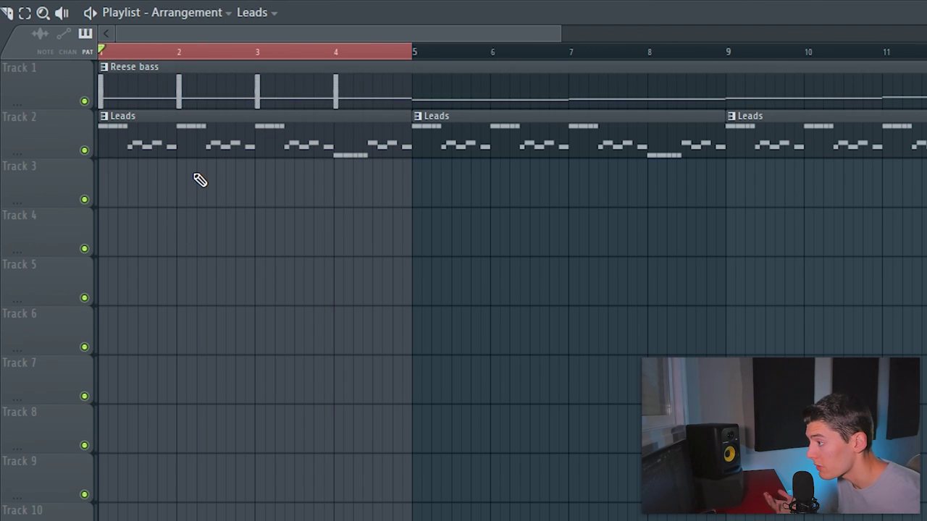
pyautogui.press('space')
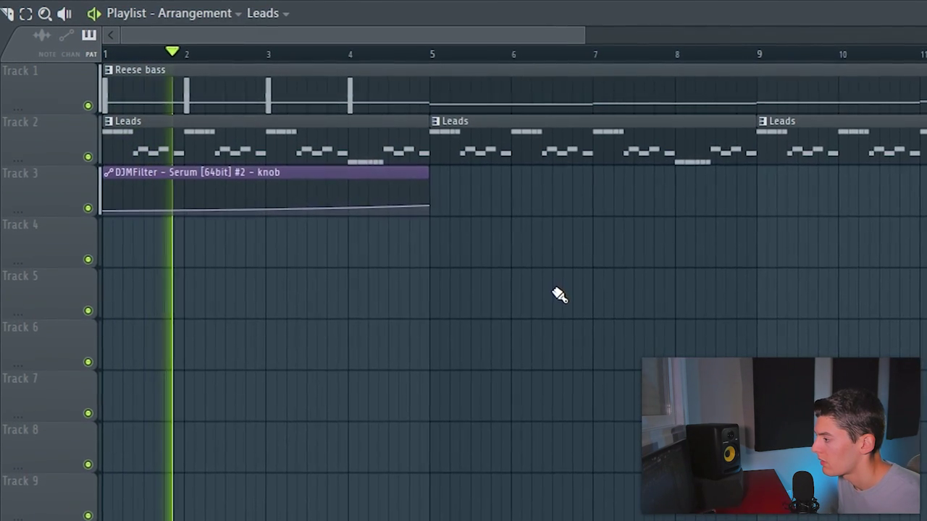
# Shorten the first Leads clip to one bar and repeat it across bars 1–4 of Track 2.
pyautogui.press('space')
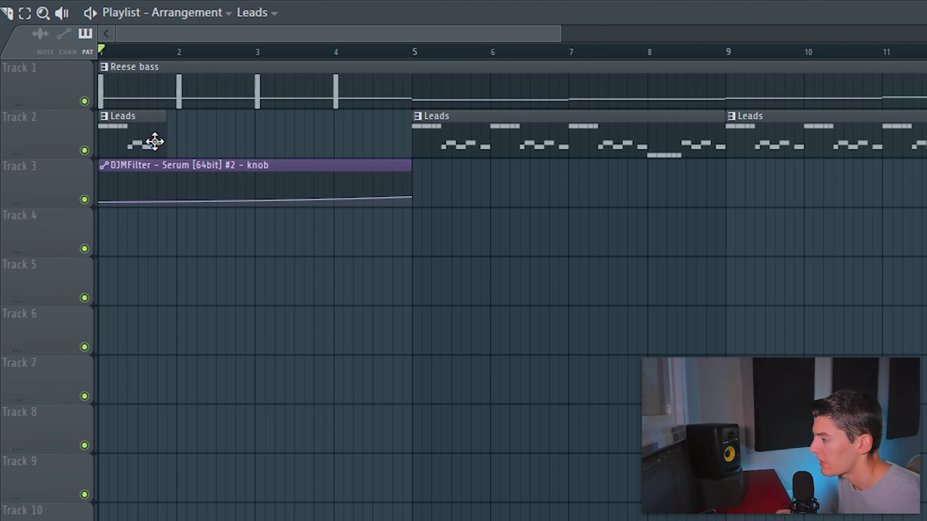
pyautogui.moveTo(187, 147); pyautogui.dragTo(340, 146)
pyautogui.press('space')
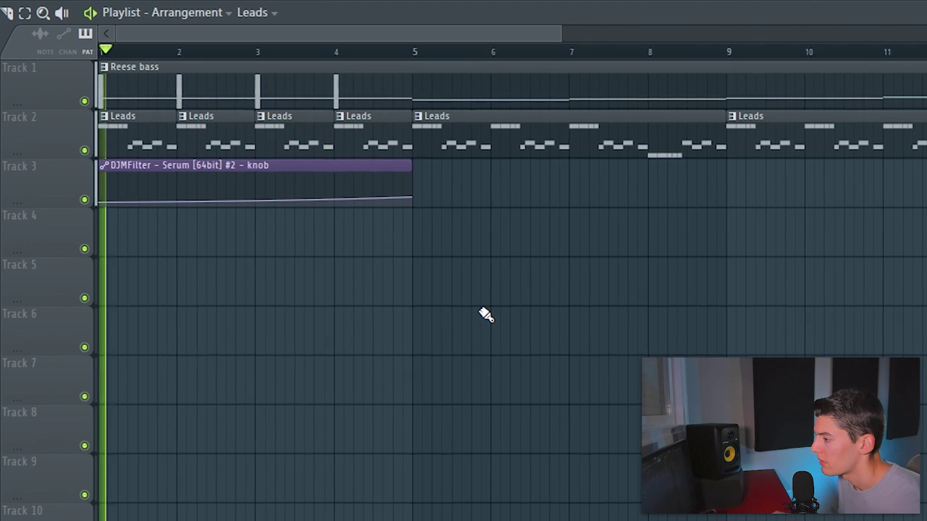
# Slice the Reese bass and Leads clips just before bar 5, mute the short slices, and play the transition.
pyautogui.scroll(5, 399, 120)
pyautogui.moveTo(412, 69); pyautogui.dragTo(415, 144)
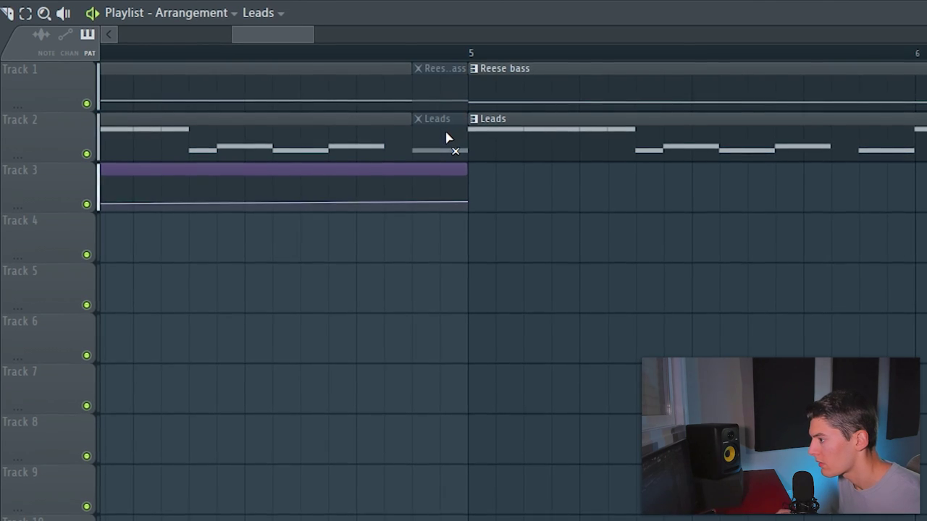
pyautogui.scroll(-5, 522, 239)
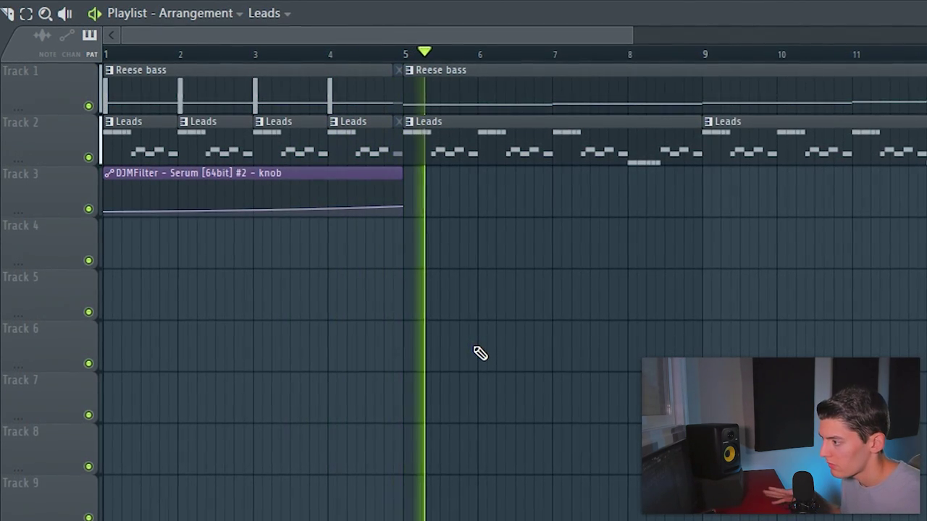
pyautogui.press('space')
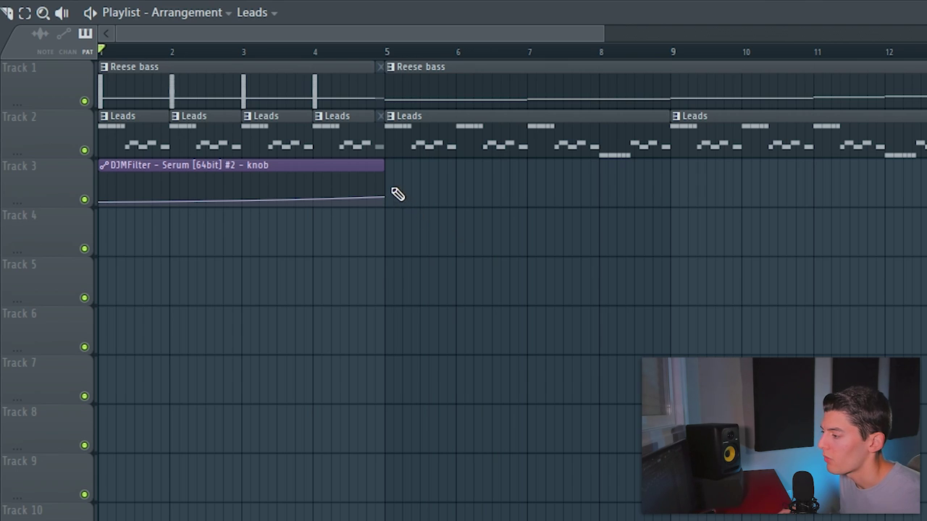
# In Lead 2, set oscillator A to 4 unison voices and oscillator B to 6 unison voices with 0.14 detune.
pyautogui.moveTo(390, 157); pyautogui.dragTo(926, 400)
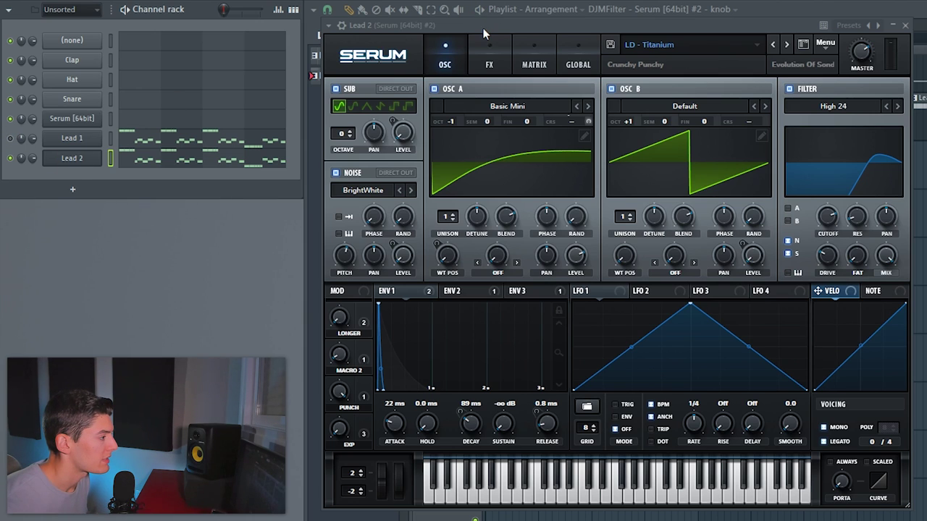
pyautogui.moveTo(483, 31); pyautogui.dragTo(467, 14)
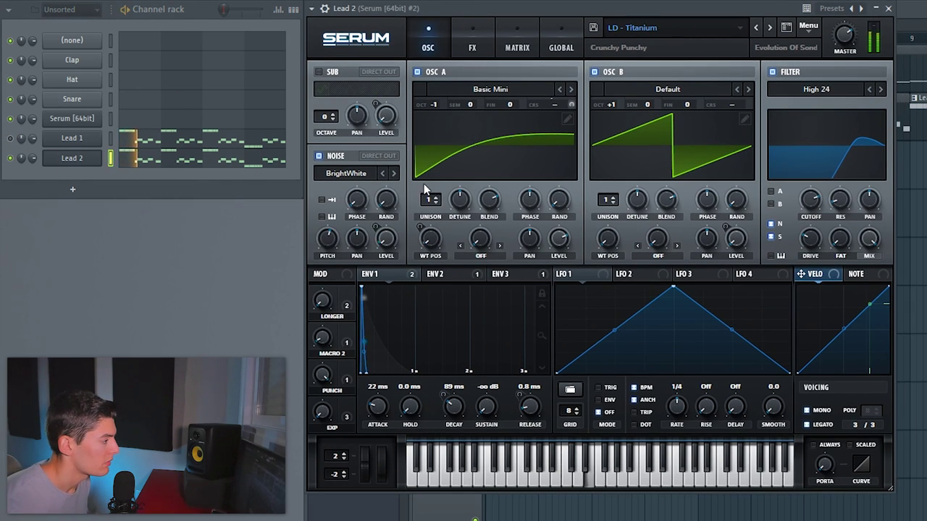
pyautogui.moveTo(430, 203); pyautogui.dragTo(429, 165)
pyautogui.moveTo(608, 200); pyautogui.dragTo(617, 138)
pyautogui.moveTo(635, 207); pyautogui.dragTo(635, 223)
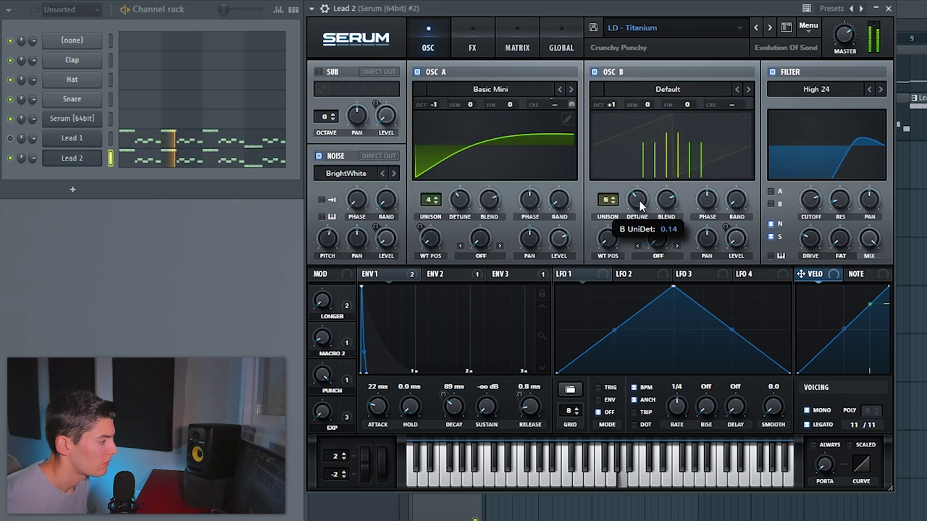
# Transpose all Lead 2 melody notes up one octave and play the pattern.
pyautogui.click(154, 159)
pyautogui.hotkey('ctrl', 'Up')
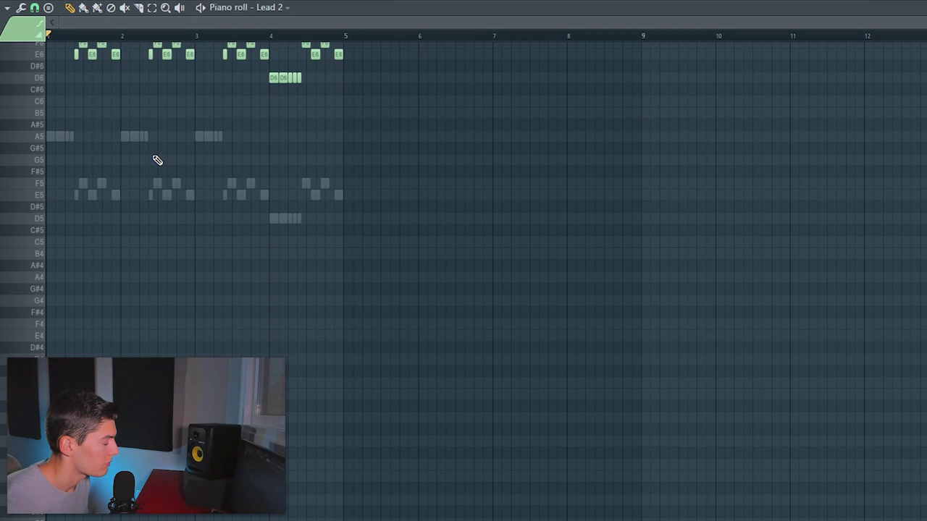
pyautogui.press('F7')
pyautogui.press('space')
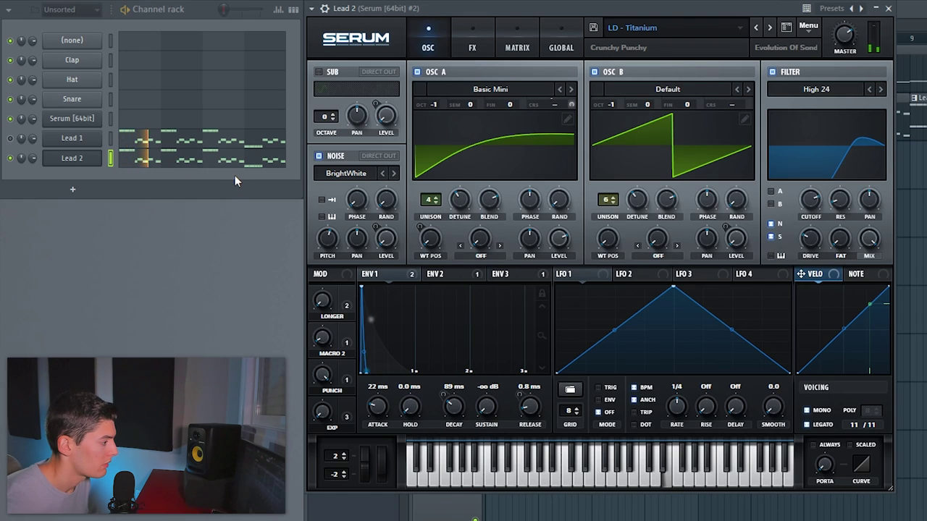
# Show Lead 2's effects chain down to the EQ and lower the Serum master volume.
pyautogui.click(472, 47)
pyautogui.press('space')
pyautogui.scroll(-3, 824, 190)
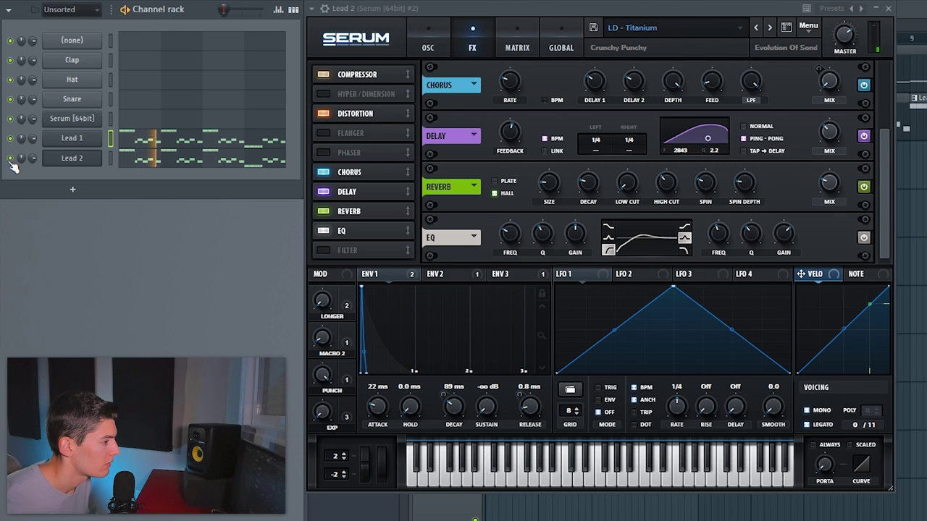
pyautogui.moveTo(842, 38); pyautogui.dragTo(842, 57)
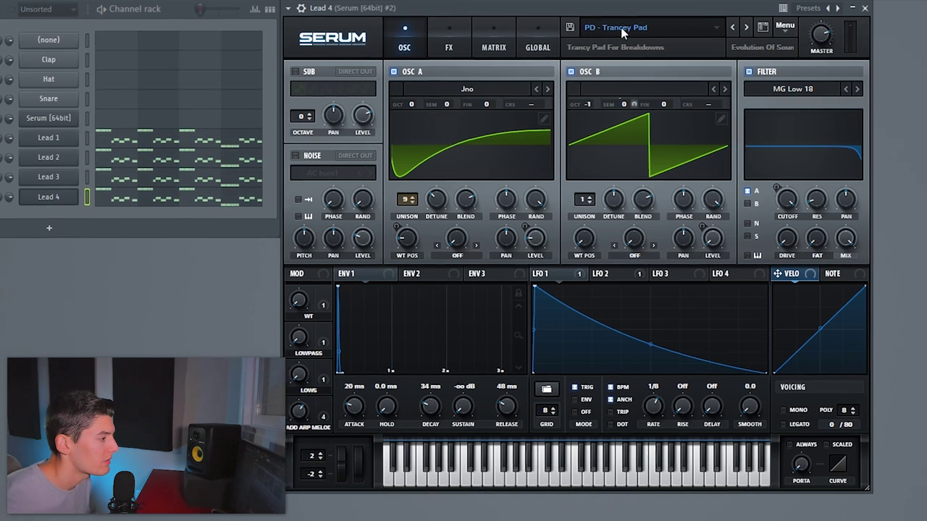
# Audition lead presets from the Ofive - Future Raise bank in Lead 4 and load LD - Attacky.
pyautogui.click(621, 27)
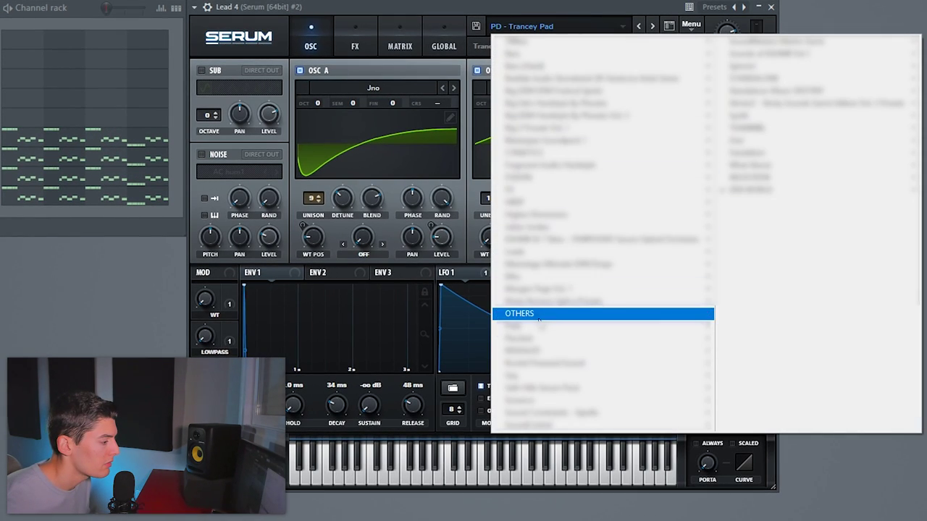
pyautogui.moveTo(768, 329)
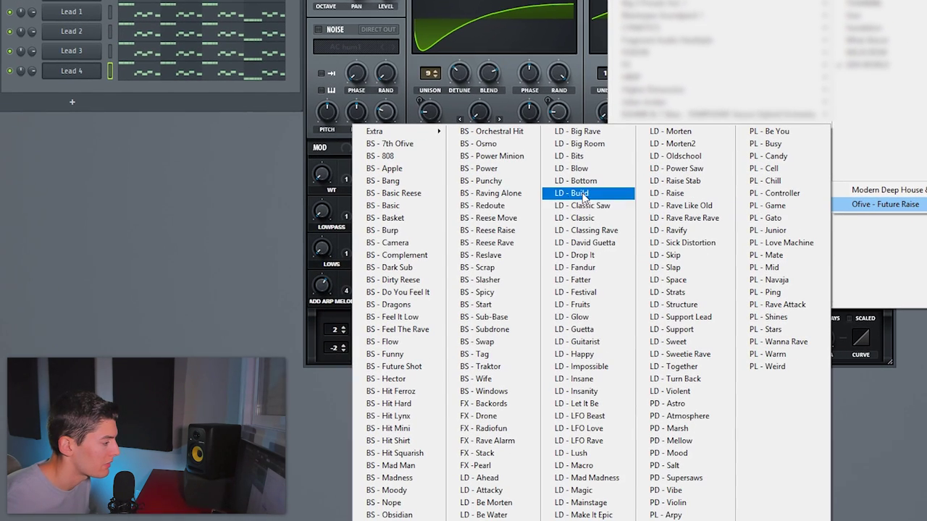
pyautogui.click(488, 478)
pyautogui.click(771, 29)
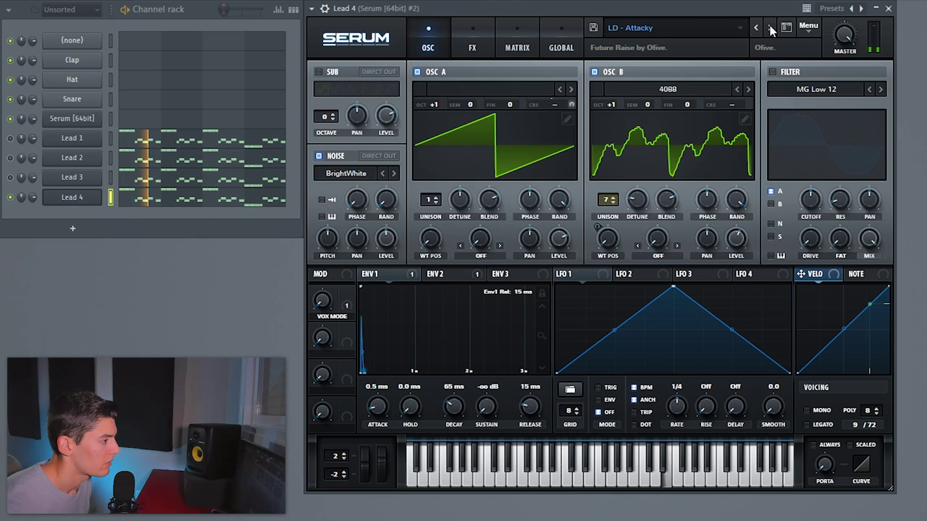
pyautogui.click(772, 29)
pyautogui.click(754, 28)
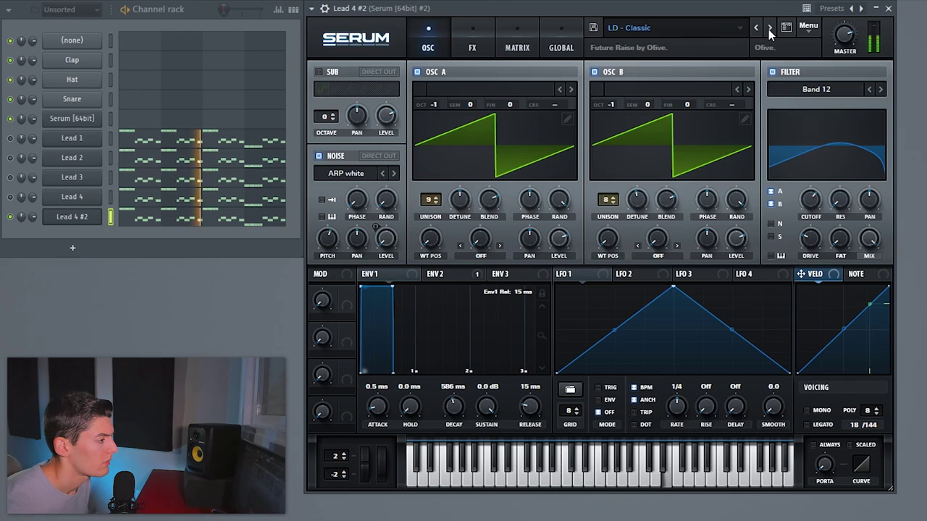
# Switch Lead 4 #2 to the LD - David Guetta preset, show its effects chain, and unmute the Lead 4 channel.
pyautogui.click(768, 29)
pyautogui.click(768, 29)
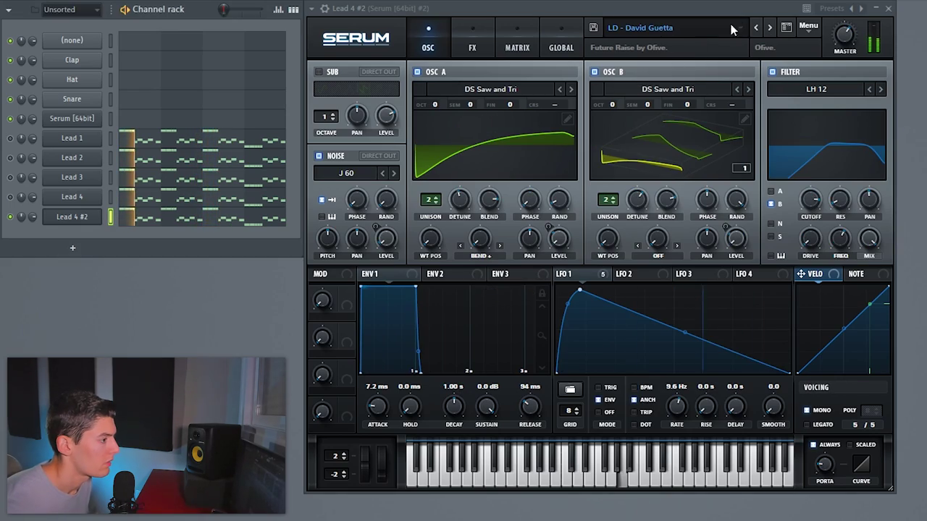
pyautogui.click(472, 43)
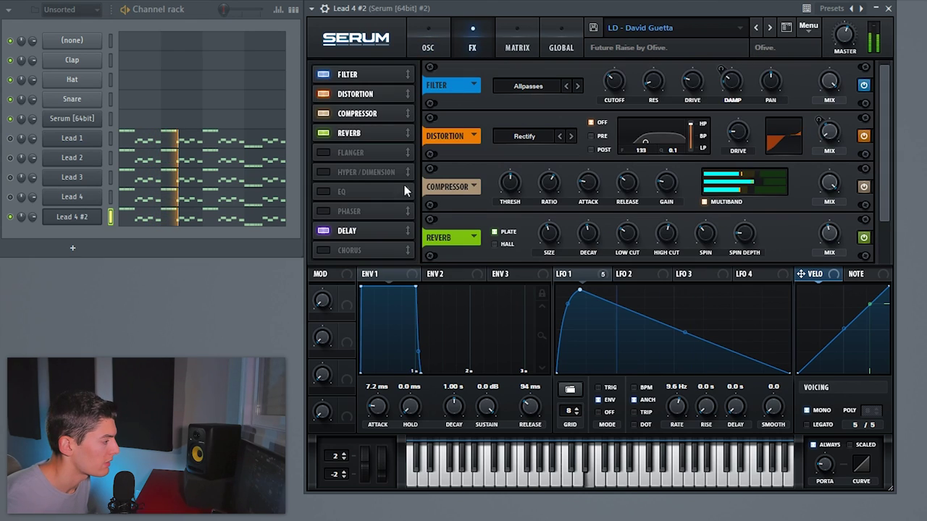
pyautogui.click(15, 199)
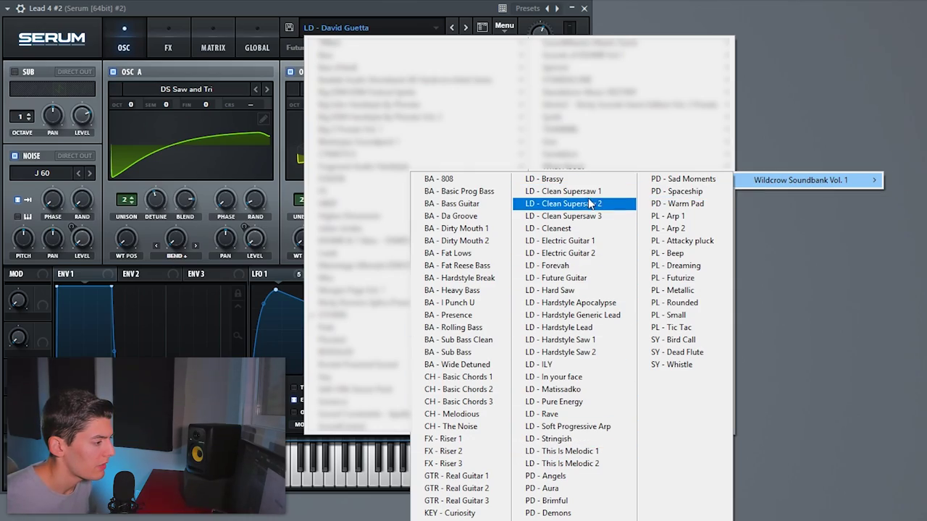
# Load LD - Clean Supersaw 2 from Wildcrow Soundbank Vol. 1 in Lead 4 #2 and shorten its Envelope 1 decay.
pyautogui.click(572, 193)
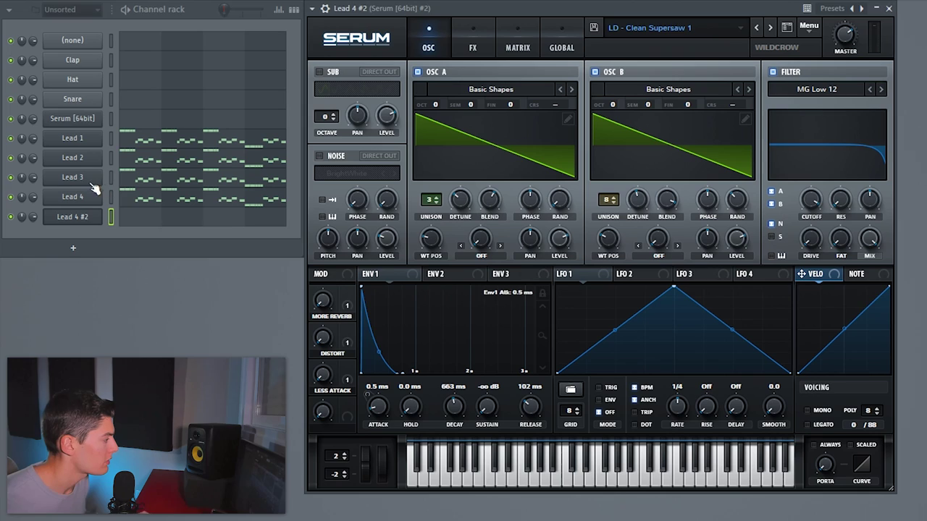
pyautogui.click(771, 27)
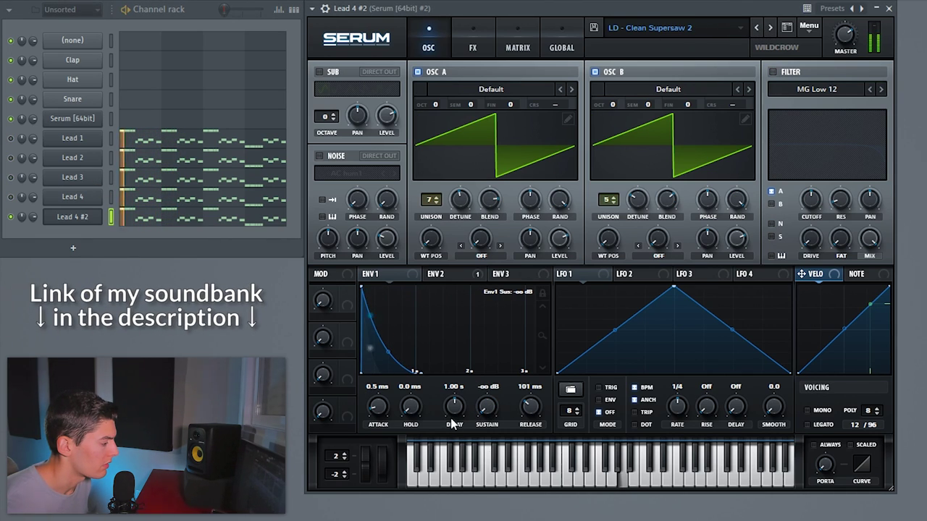
pyautogui.moveTo(450, 431); pyautogui.dragTo(452, 438)
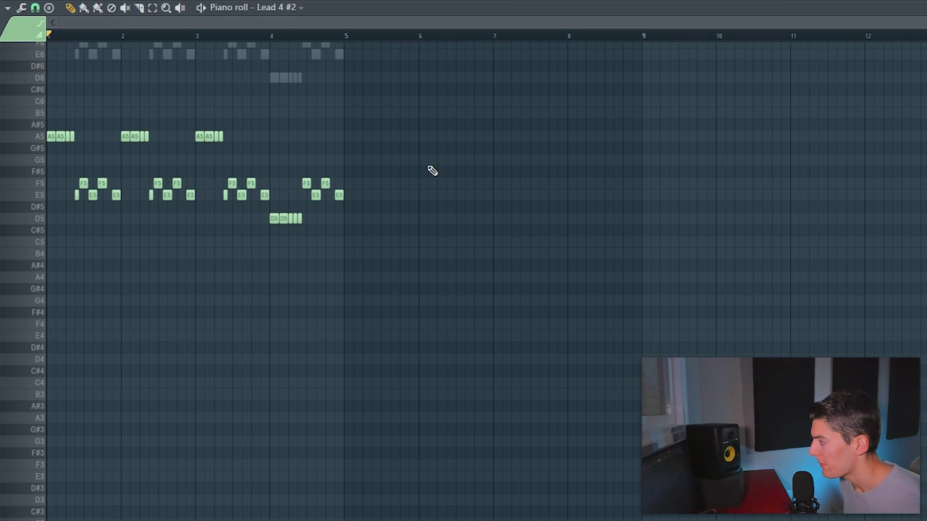
# Duplicate the whole Lead 4 #2 melody one octave lower, keeping the original notes, and play it.
pyautogui.hotkey('ctrl', 'a')
pyautogui.hotkey('ctrl', 'c')
pyautogui.hotkey('ctrl', 'v')
pyautogui.hotkey('ctrl', 'Down')
pyautogui.hotkey('ctrl', 'd')
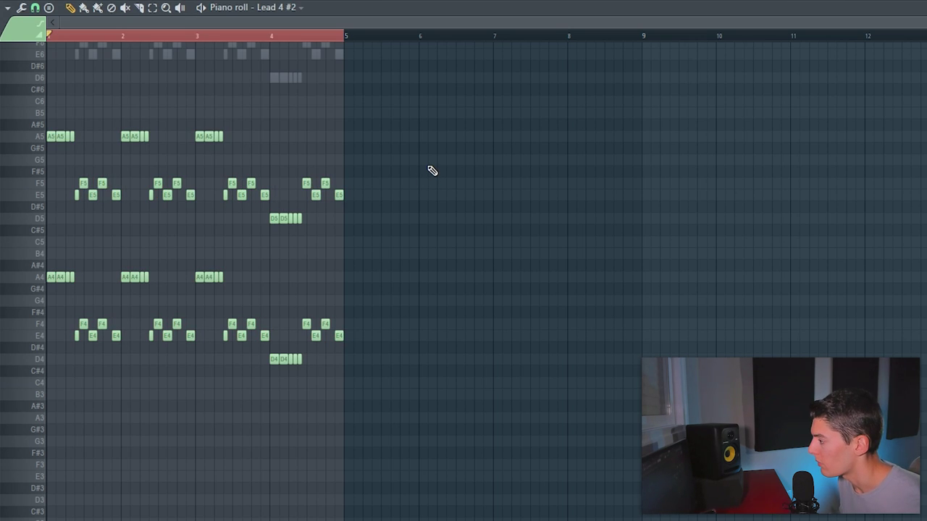
pyautogui.press('space')
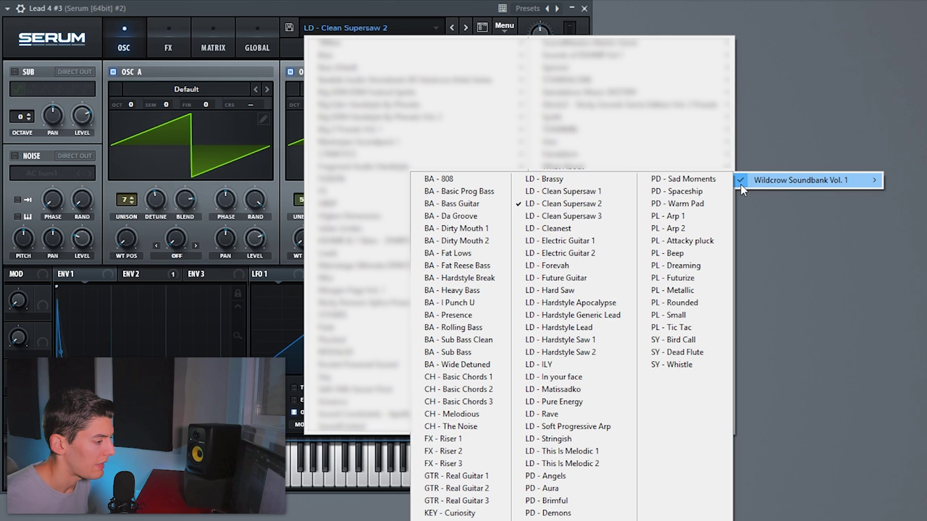
# Load LD - Hardstyle Apocalypse in Lead 4 #3 and set Envelope 1 to 193 ms decay with -oo dB sustain.
pyautogui.click(568, 302)
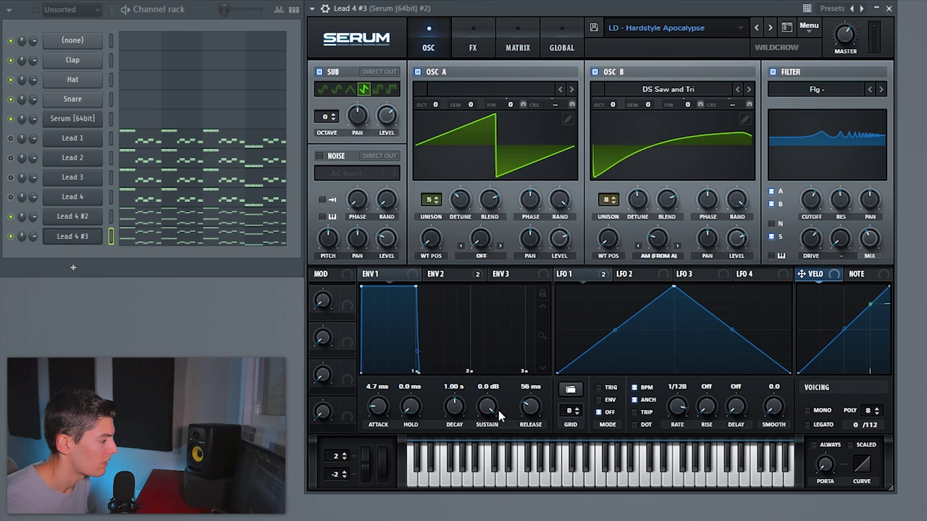
pyautogui.moveTo(444, 400); pyautogui.dragTo(445, 428)
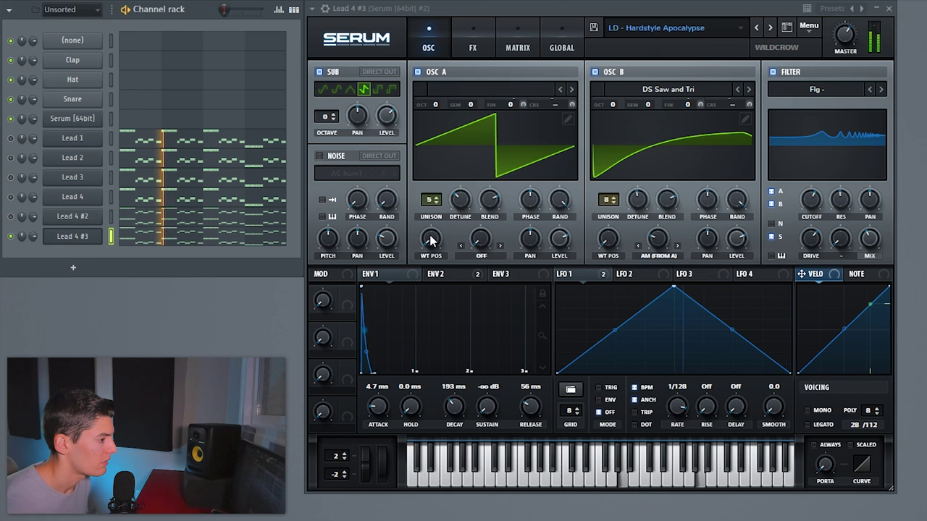
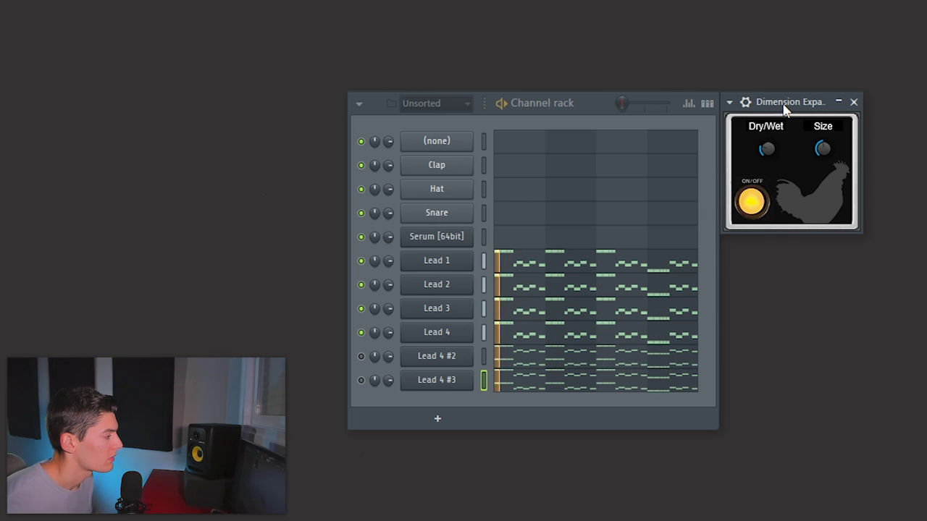
# Switch the Dimension Expander off and back on during playback to compare the sound of the leads.
pyautogui.click(752, 202)
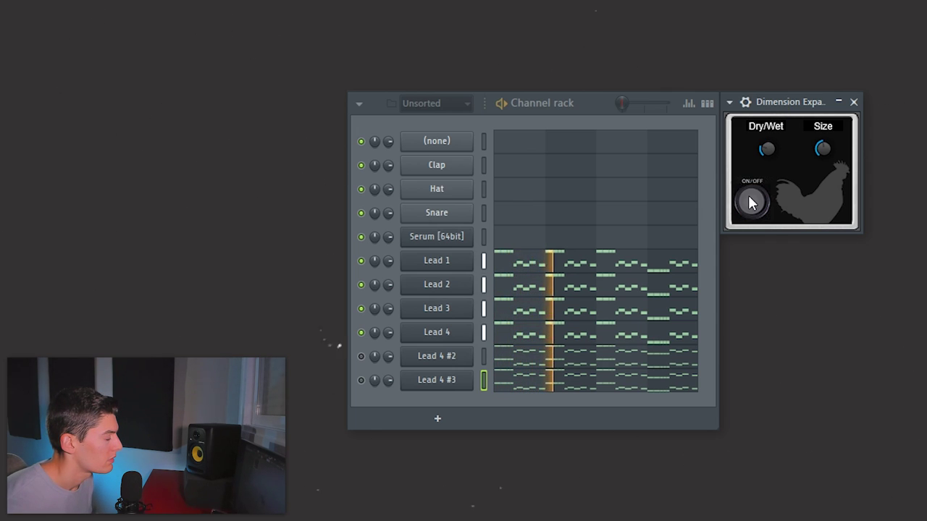
pyautogui.click(751, 202)
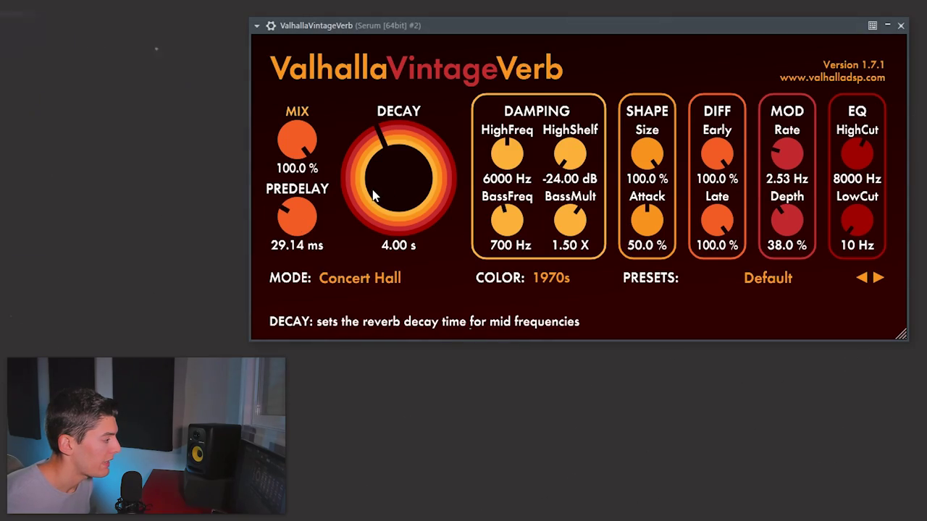
# Set ValhallaVintageVerb to 9.23 s decay, 0% attack, 1980s color, 460 Hz LowCut, 85.2% early and 87.6% late diffusion, and adjust HighCut and HighShelf.
pyautogui.moveTo(377, 182); pyautogui.dragTo(444, 215)
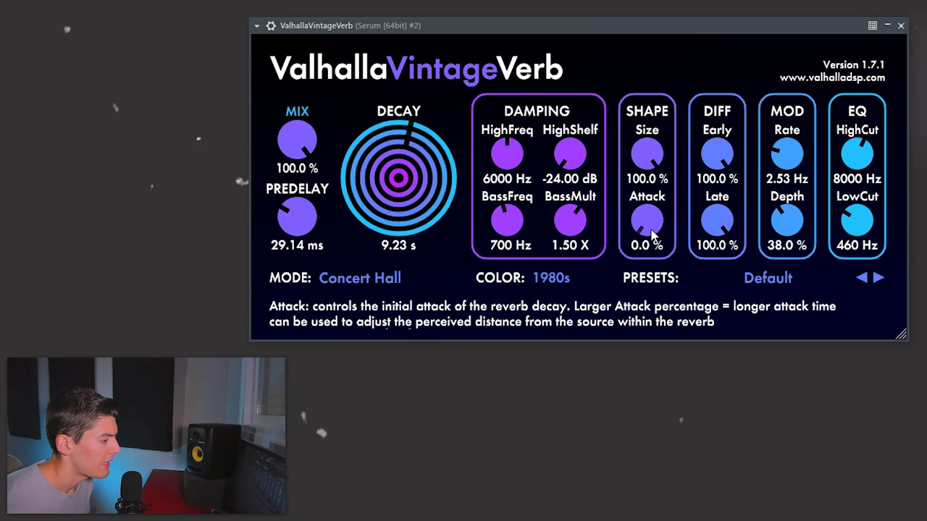
pyautogui.moveTo(714, 228); pyautogui.dragTo(720, 208)
pyautogui.moveTo(717, 154); pyautogui.dragTo(725, 181)
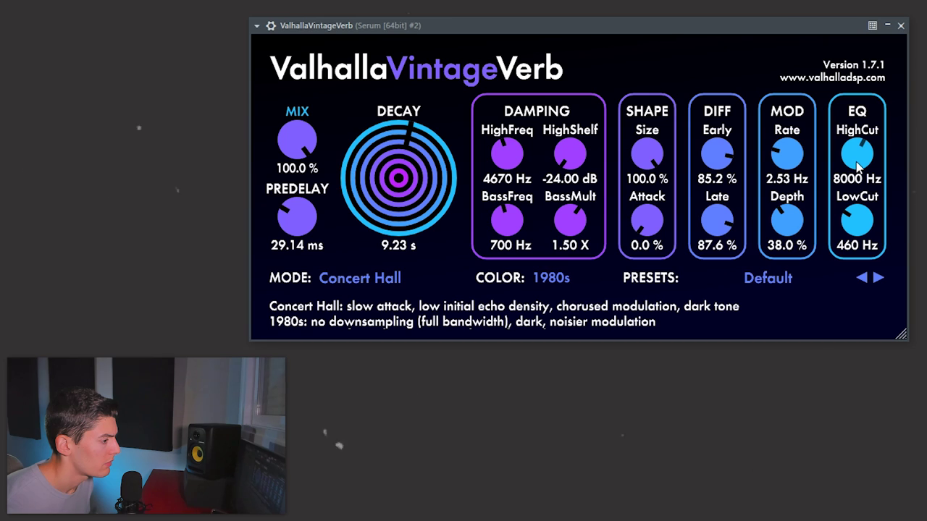
pyautogui.moveTo(858, 166)
pyautogui.mouseDown()
pyautogui.moveTo(857, 154)
pyautogui.moveTo(858, 172)
pyautogui.mouseUp()
pyautogui.moveTo(570, 153); pyautogui.dragTo(570, 145)
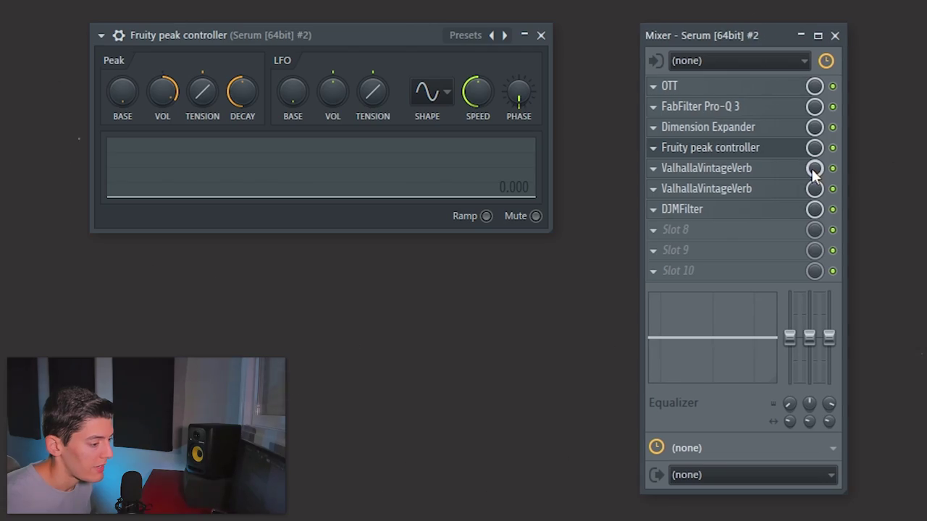
# Link the mix level of the first ValhallaVintageVerb mixer slot to Peak ctrl - Peak and choose its mapping formula.
pyautogui.rightClick(812, 169)
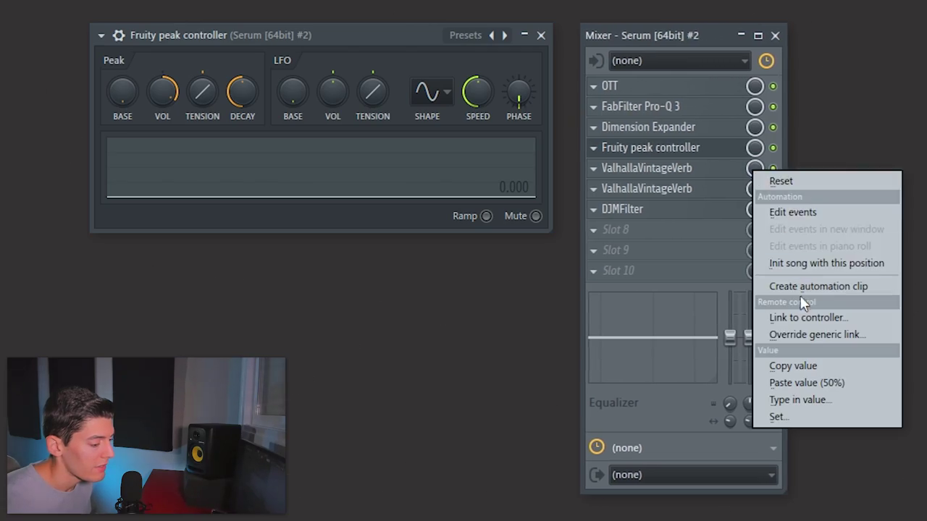
pyautogui.click(797, 313)
pyautogui.click(434, 224)
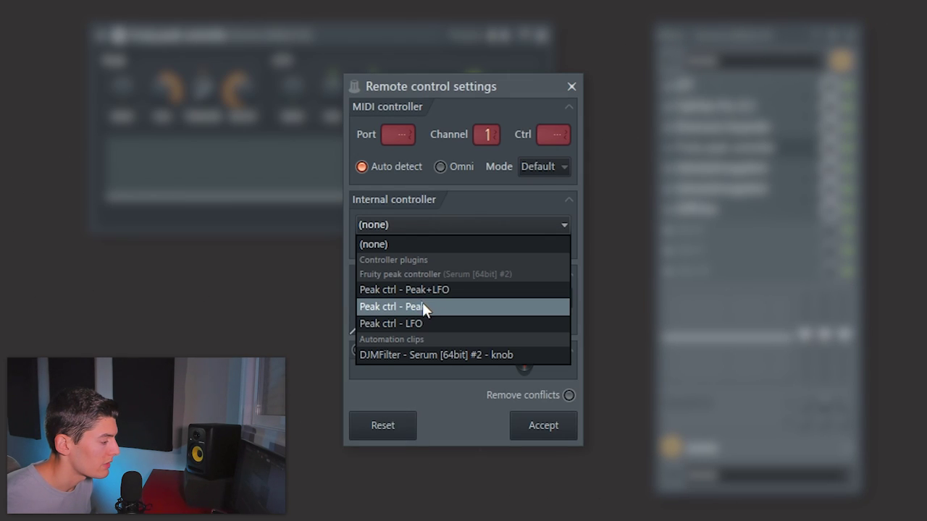
pyautogui.click(420, 306)
pyautogui.click(566, 297)
pyautogui.click(588, 346)
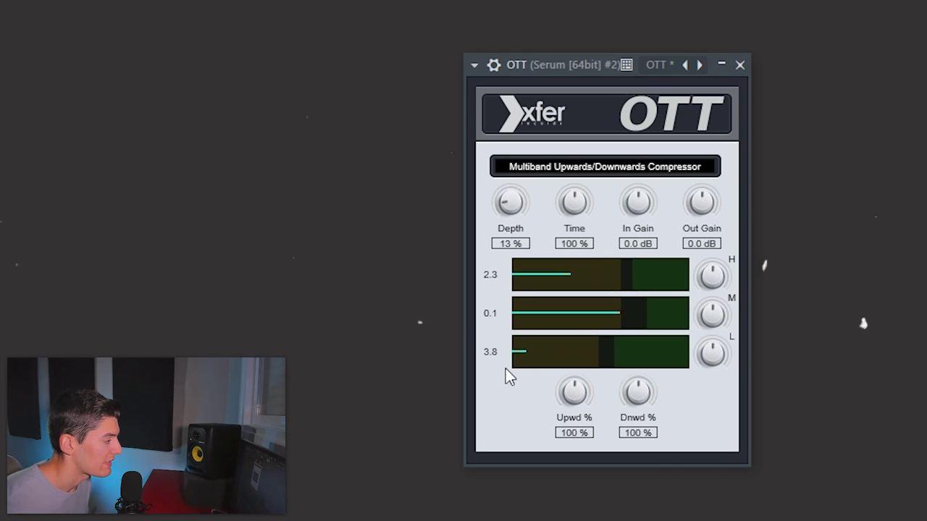
# Widen the upward and downward pitch bend ranges of the Reese bass Serum.
pyautogui.scroll(-3, 510, 215)
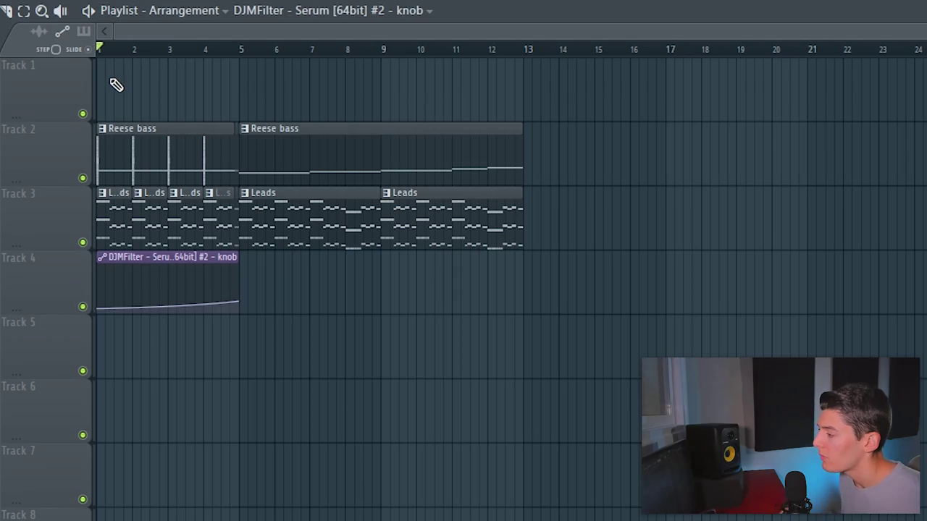
pyautogui.scroll(2, 118, 85)
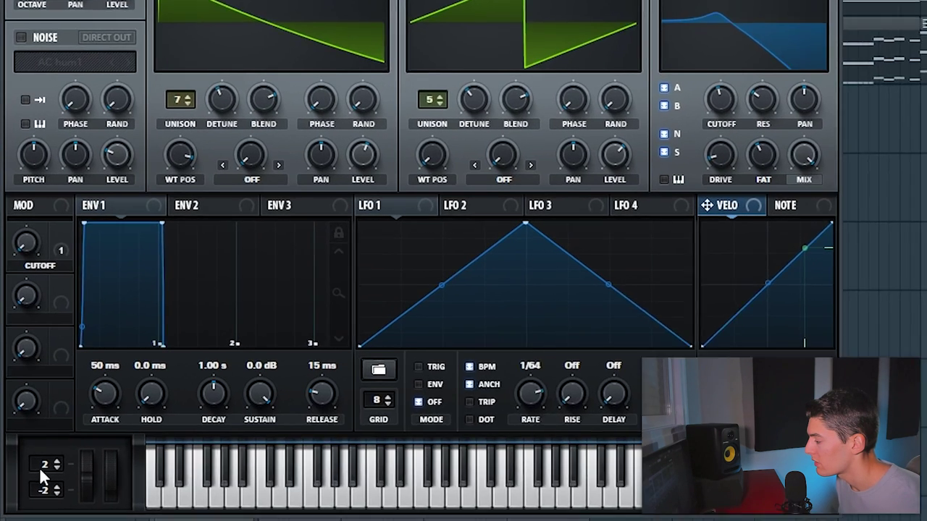
pyautogui.moveTo(31, 471); pyautogui.dragTo(54, 424)
pyautogui.moveTo(50, 490); pyautogui.dragTo(50, 514)
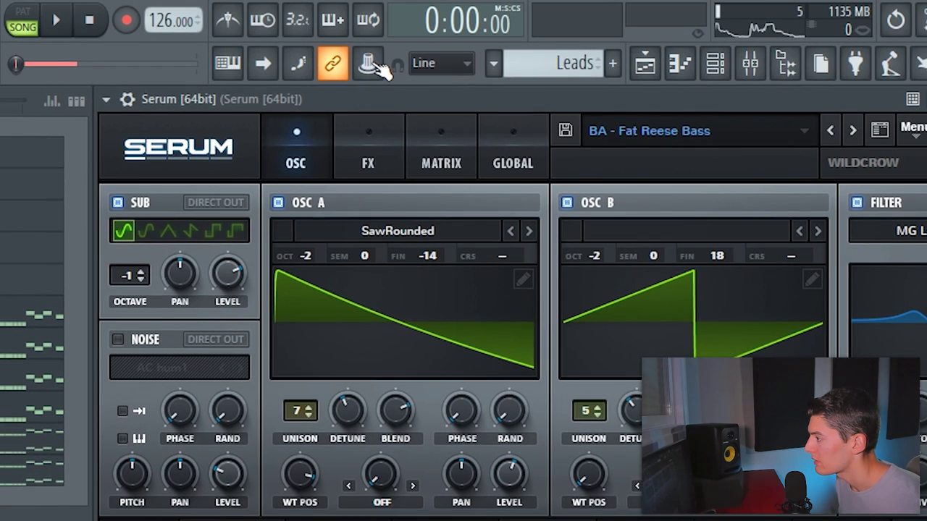
# Create a Serum pitch bend automation clip over bars 1–4 of Track 1, curving up into bar 2 and dropping back to centre.
pyautogui.click(376, 62)
pyautogui.click(435, 196)
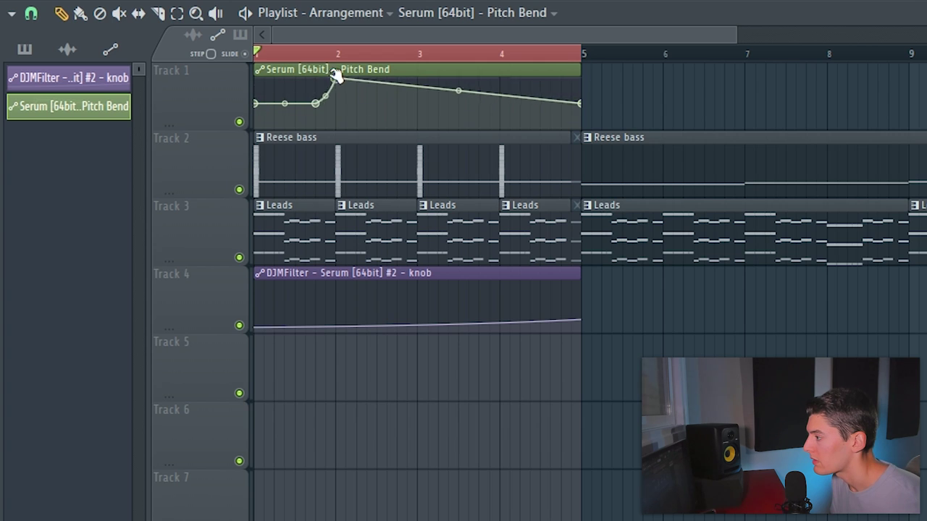
pyautogui.moveTo(338, 73); pyautogui.dragTo(333, 93)
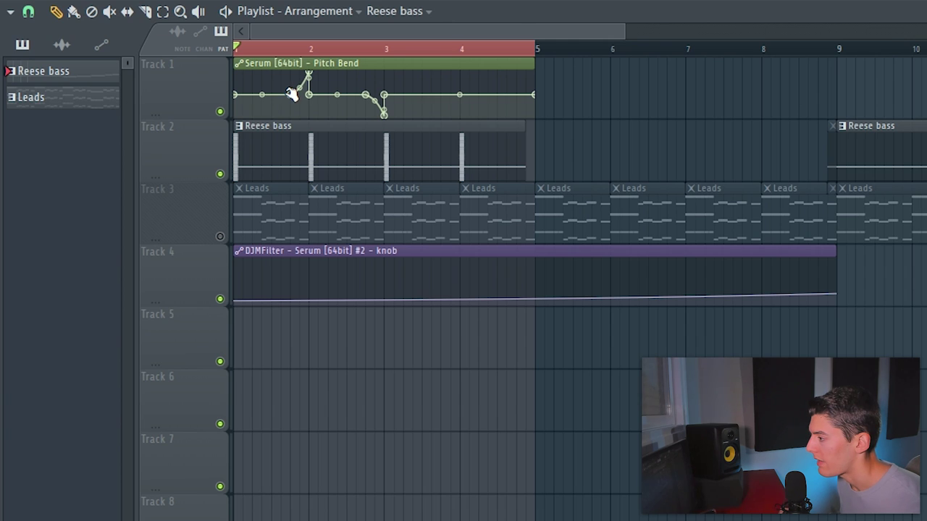
# Adjust the Serum pitch bend automation to alternate up and down over eight bars, and shift the arranged clips to start at bar 9.
pyautogui.moveTo(292, 94); pyautogui.dragTo(360, 96)
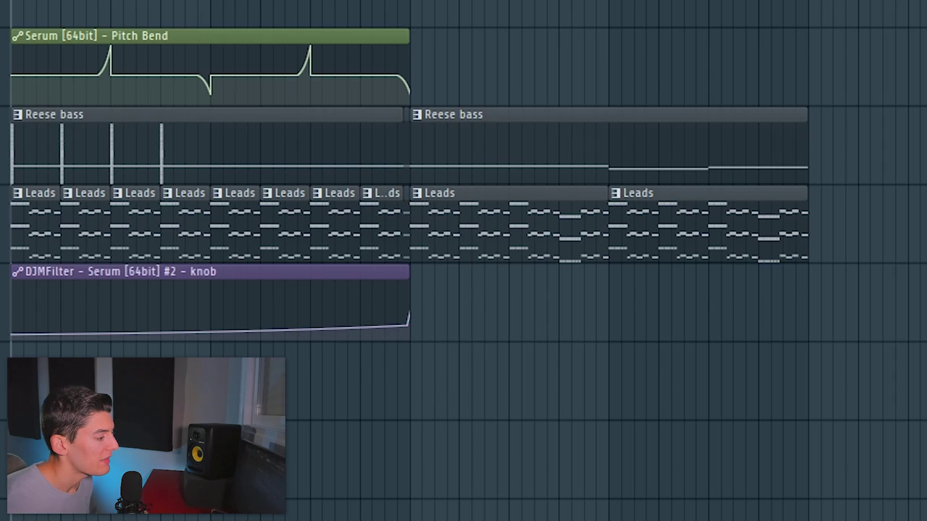
pyautogui.moveTo(408, 520); pyautogui.dragTo(805, 290)
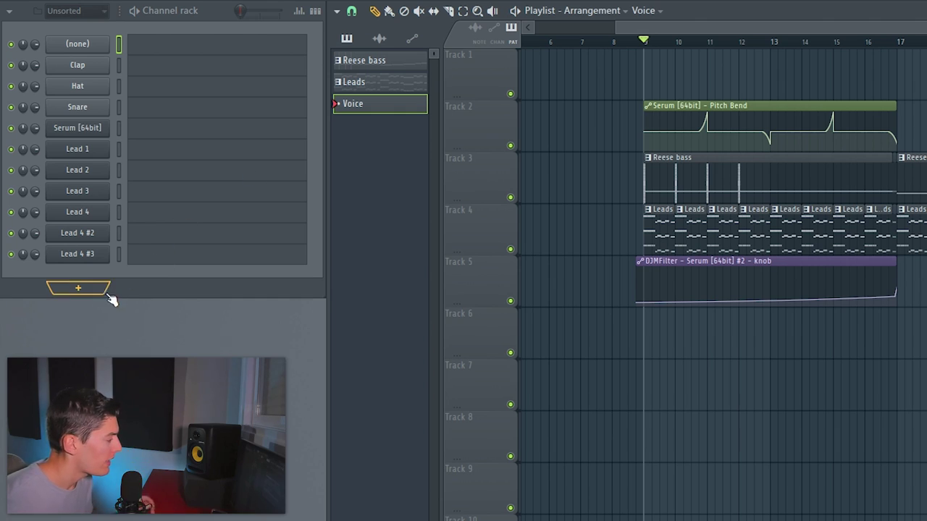
# Add a Nexus channel for the Voice pattern and load the looped Female Oh LP choir into Philharmonik's first part.
pyautogui.click(87, 290)
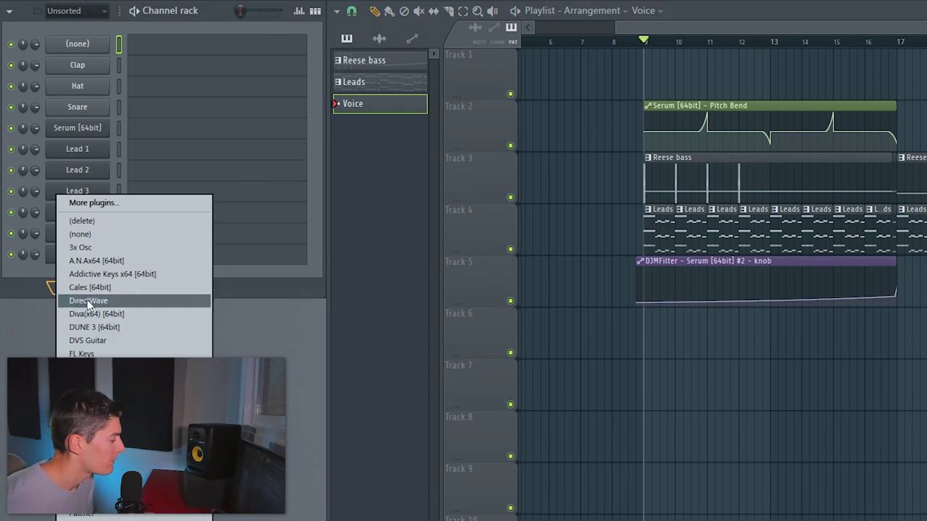
pyautogui.click(87, 488)
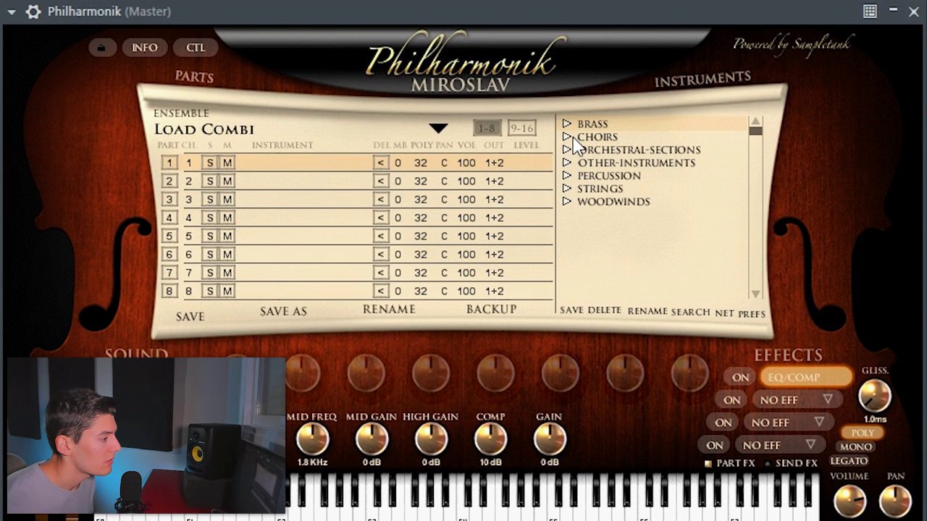
pyautogui.click(567, 138)
pyautogui.click(571, 150)
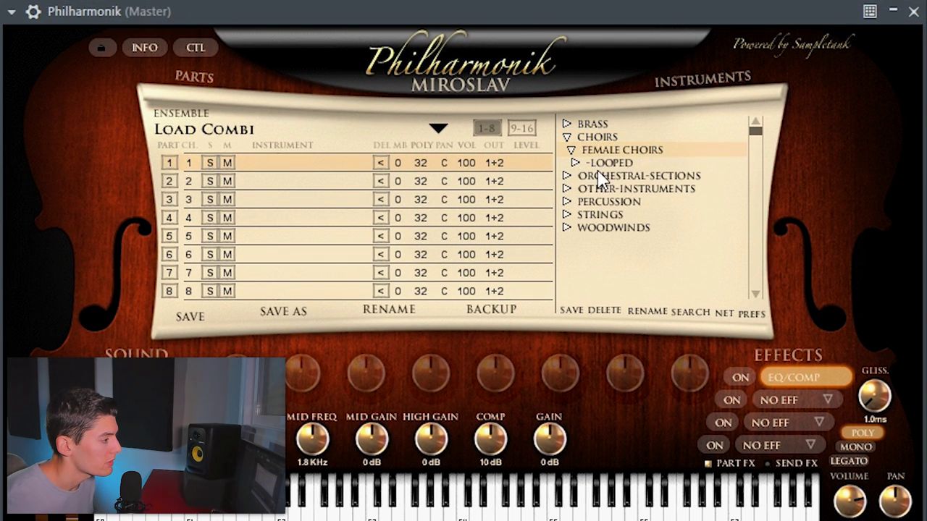
pyautogui.click(575, 163)
pyautogui.click(270, 182)
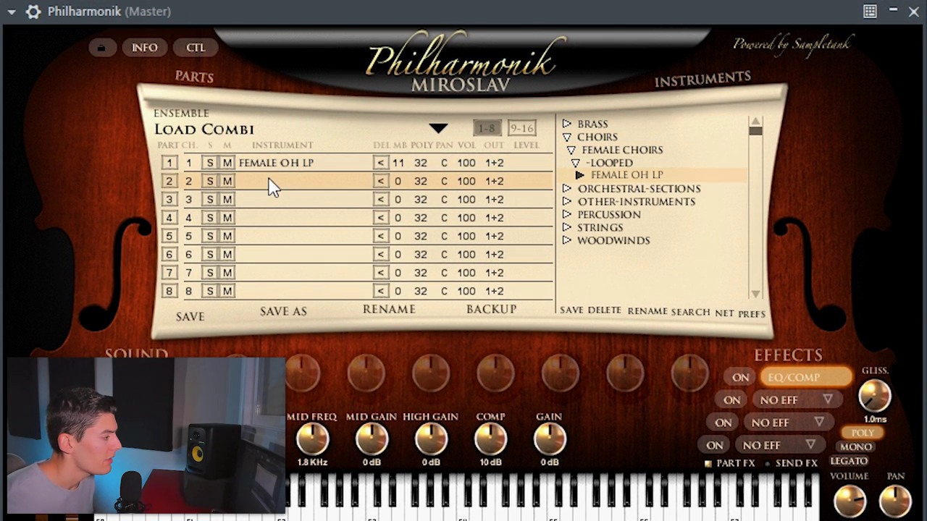
pyautogui.click(567, 189)
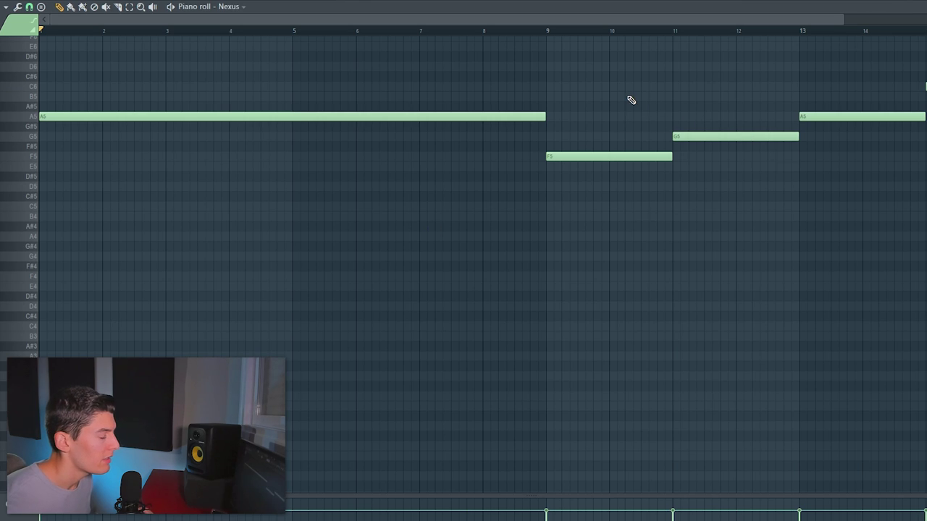
# Stack the Nexus notes from bar 9 onward into chords, place the Voice pattern on Track 6 at bar 9, and play it.
pyautogui.scroll(4, 623, 107)
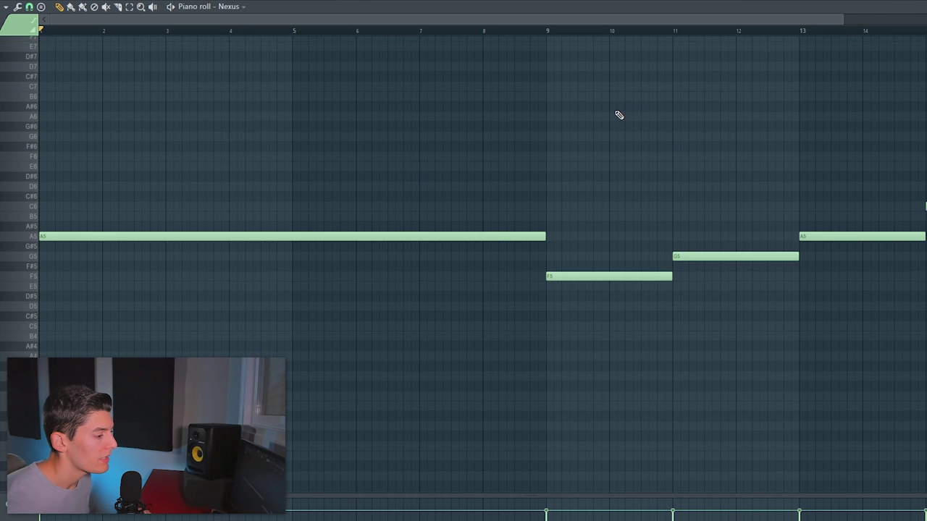
pyautogui.scroll(-2, 538, 114)
pyautogui.moveTo(538, 113); pyautogui.dragTo(869, 341)
pyautogui.click(869, 342)
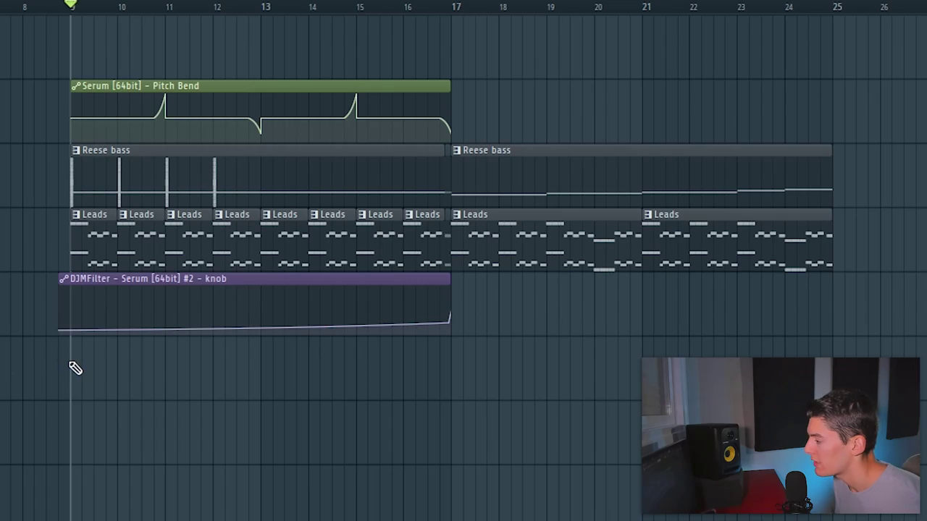
pyautogui.click(74, 368)
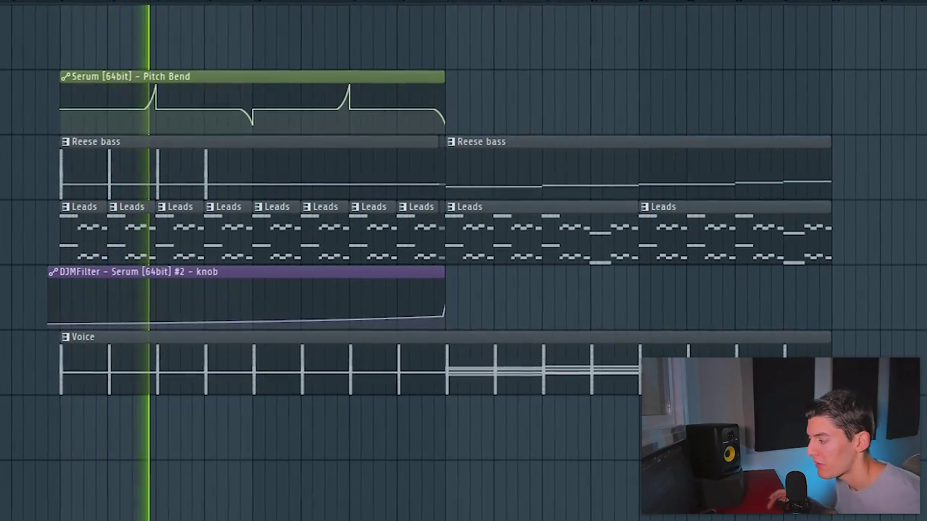
pyautogui.click(402, 6)
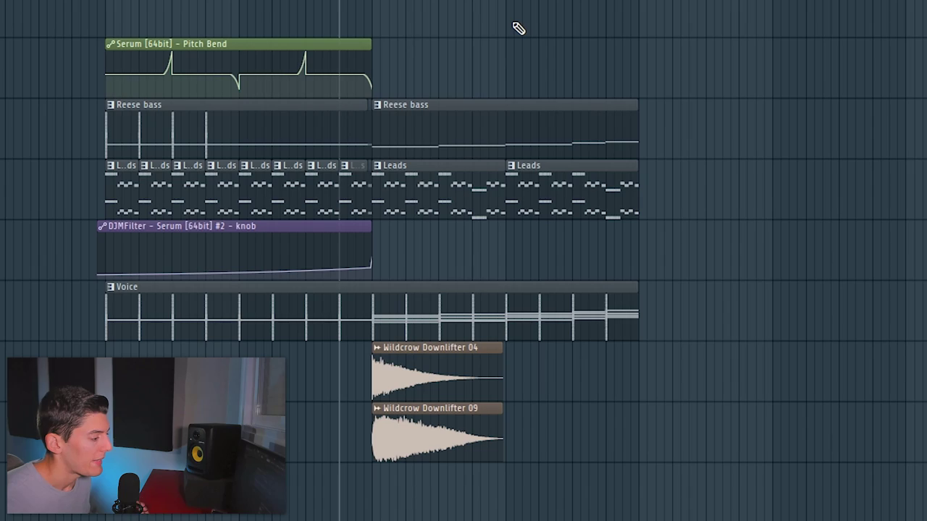
# Solo and listen to the Wildcrow Downlifter 04 and Wildcrow Downlifter 09 clips one after the other.
pyautogui.scroll(5, 380, 248)
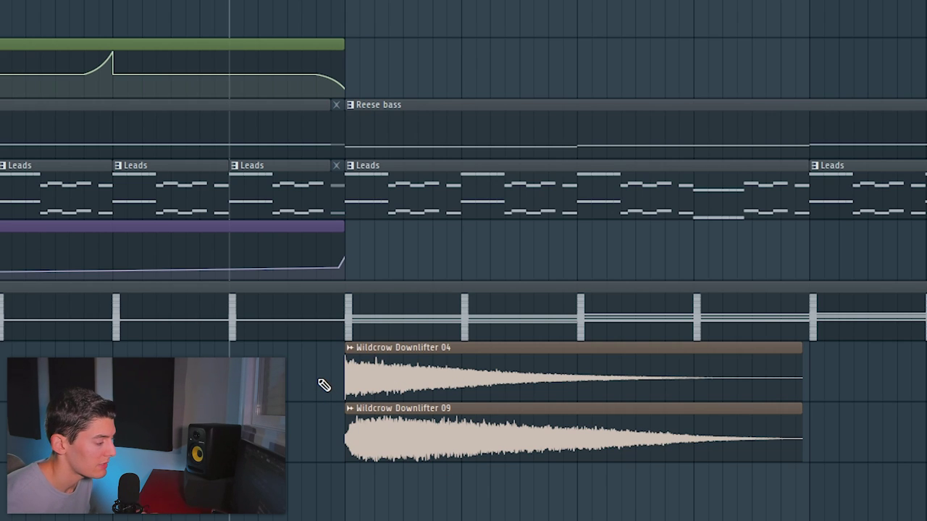
pyautogui.press('space')
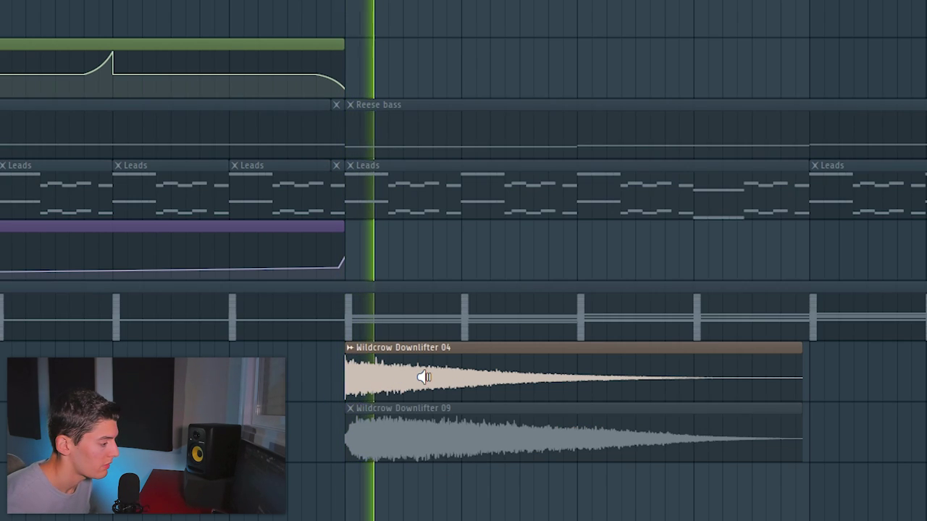
pyautogui.press('space')
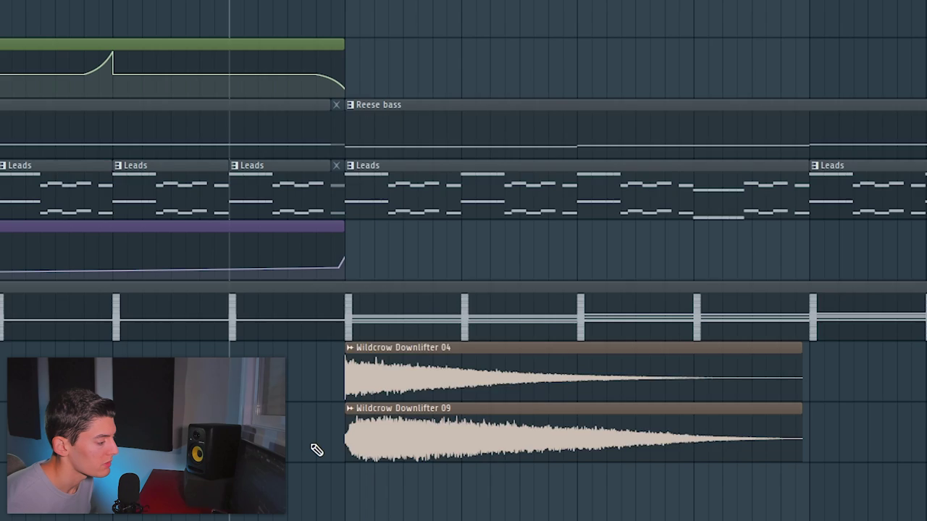
pyautogui.press('t')
pyautogui.press('space')
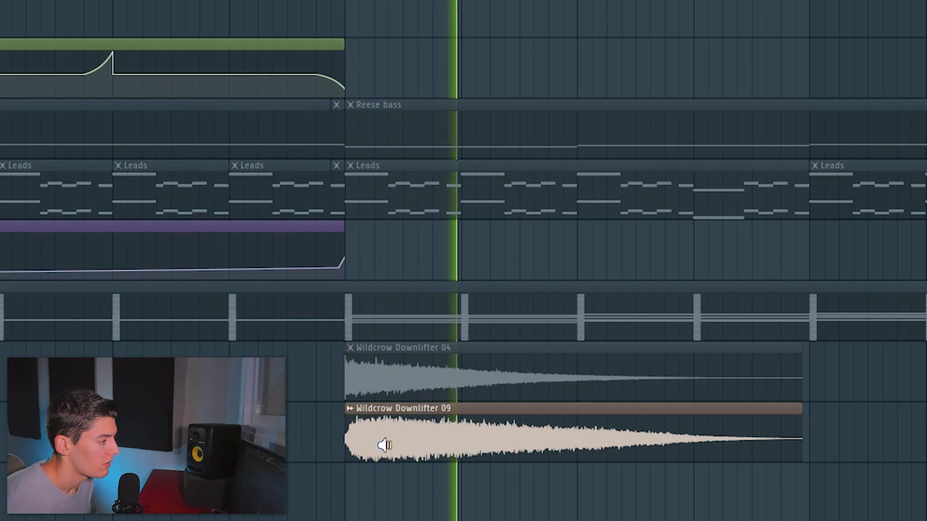
pyautogui.press('space')
pyautogui.press('space')
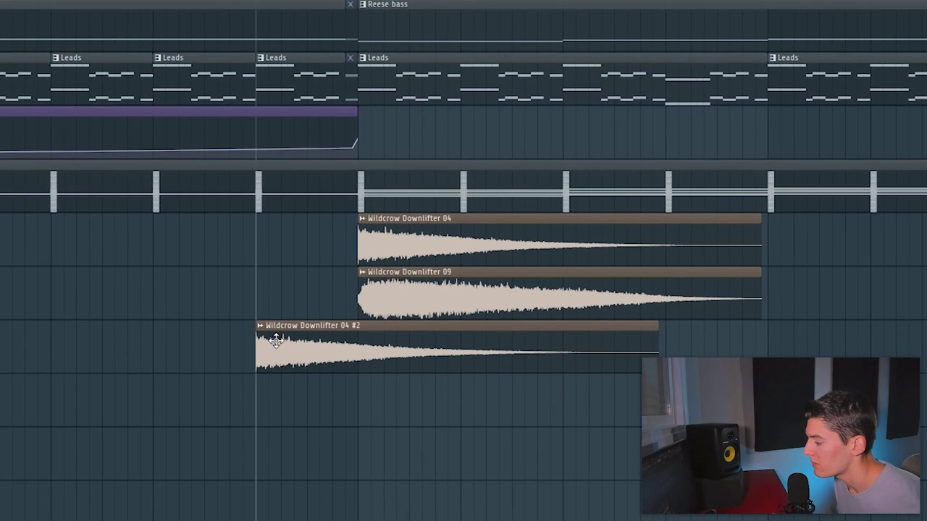
# Reverse the copied Wildcrow Downlifter 04 clip, trim it to the bar before bar 17, and create a panning automation for it.
pyautogui.moveTo(283, 335); pyautogui.dragTo(304, 340)
pyautogui.click(201, 229)
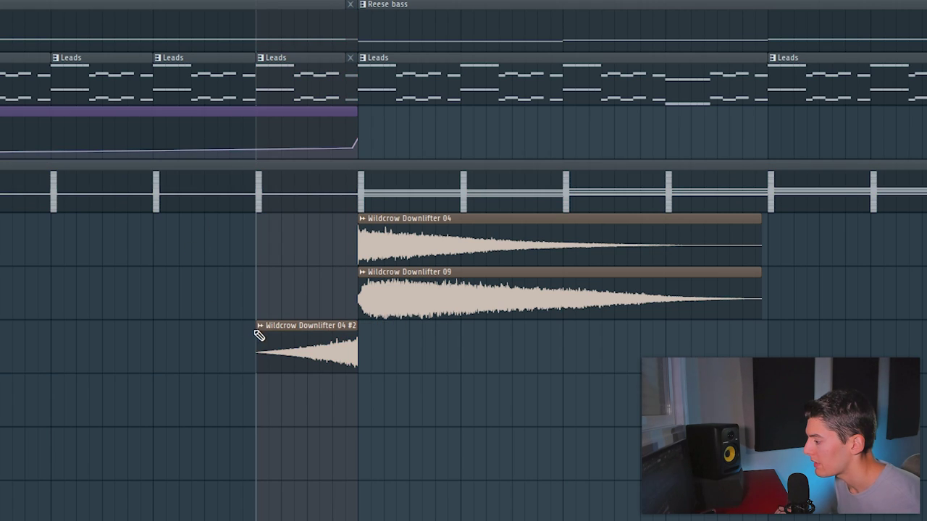
pyautogui.click(260, 327)
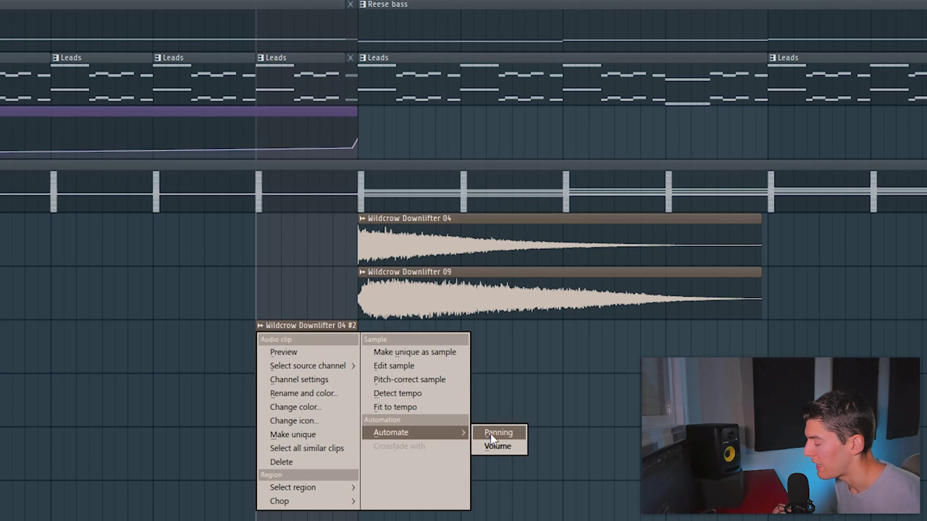
pyautogui.click(492, 433)
# Enable the LFO on the downlifter's panning automation and create automation clips for its Speed and Amount.
pyautogui.doubleClick(298, 326)
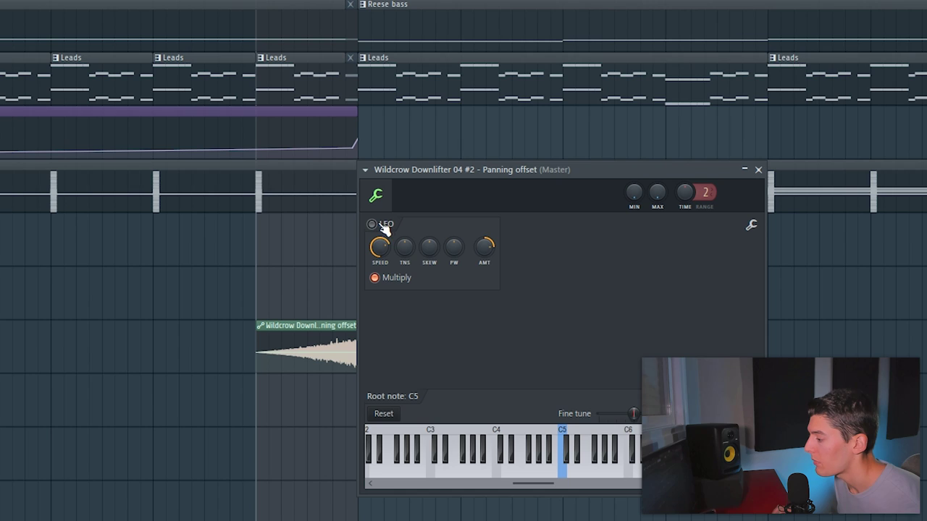
pyautogui.rightClick(378, 248)
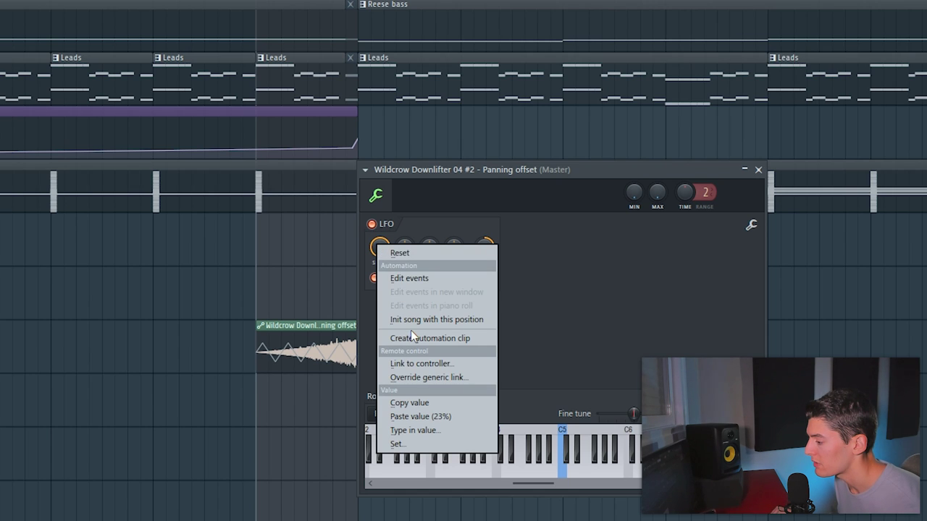
pyautogui.click(410, 333)
pyautogui.rightClick(485, 250)
pyautogui.click(515, 346)
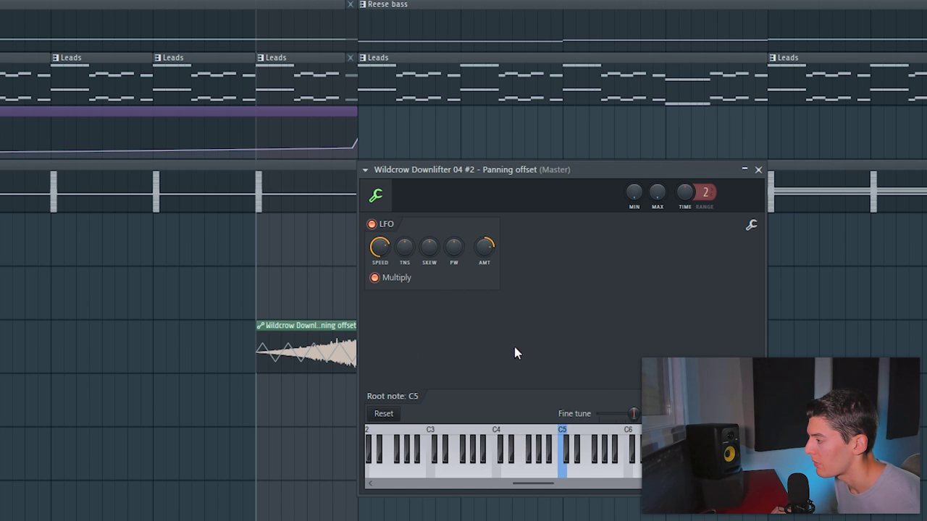
pyautogui.press('space')
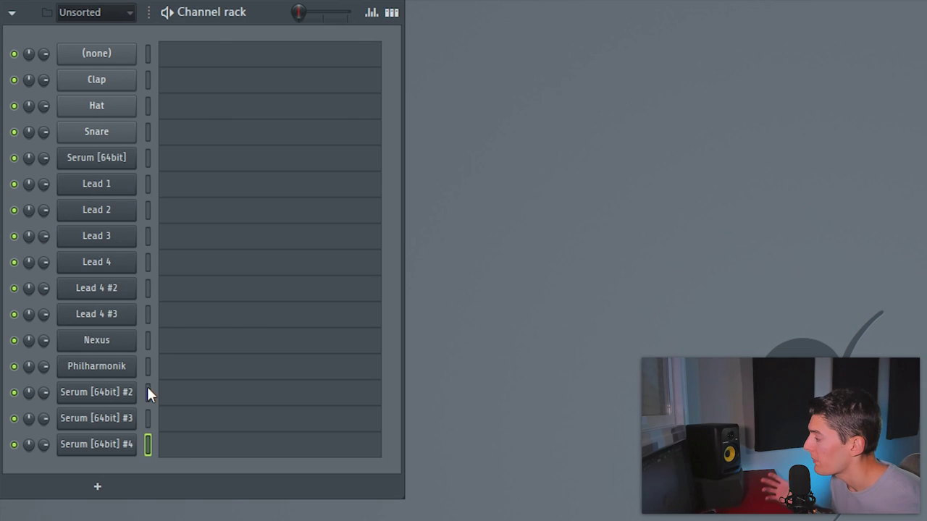
# Fill the Serum [64bit] #4 piano roll with repeated sixteenth-note A5 notes from bar 1 and audition them.
pyautogui.click(147, 435)
pyautogui.click(147, 395)
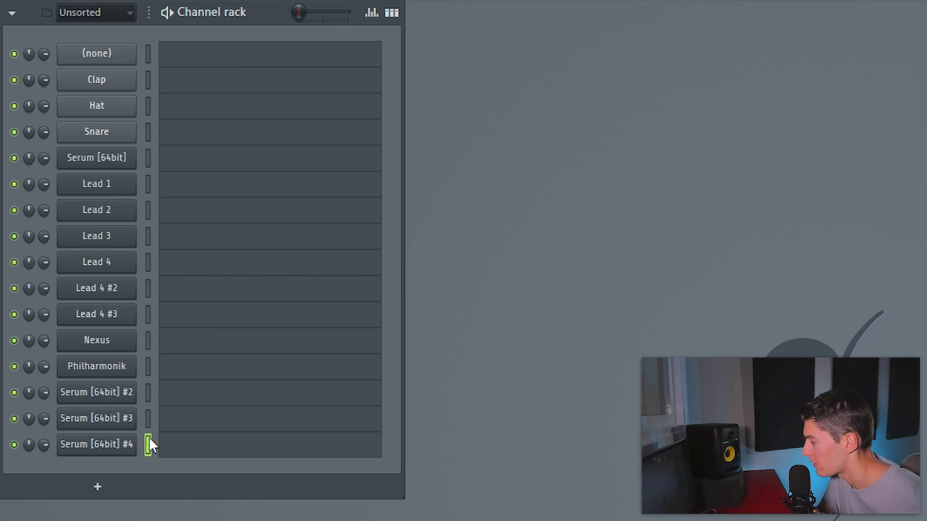
pyautogui.click(187, 449)
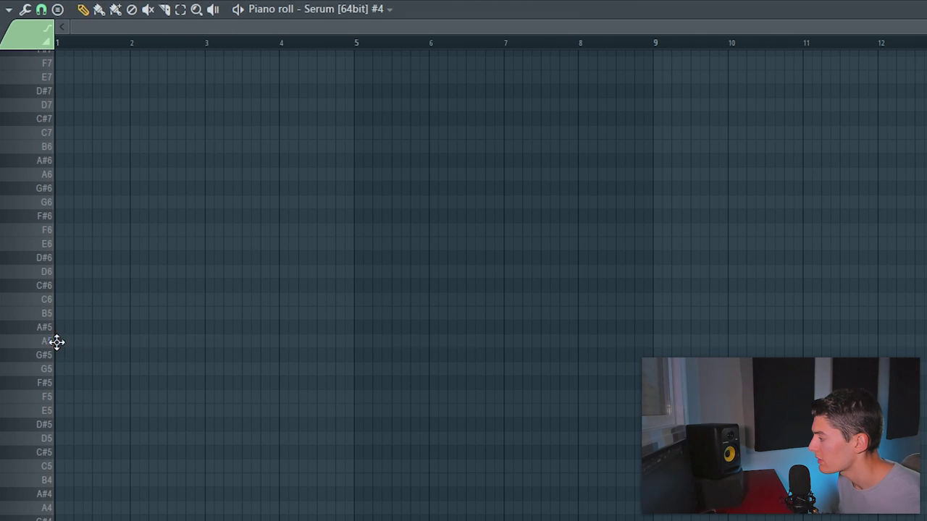
pyautogui.scroll(5, 411, 343)
pyautogui.moveTo(769, 343); pyautogui.dragTo(190, 344)
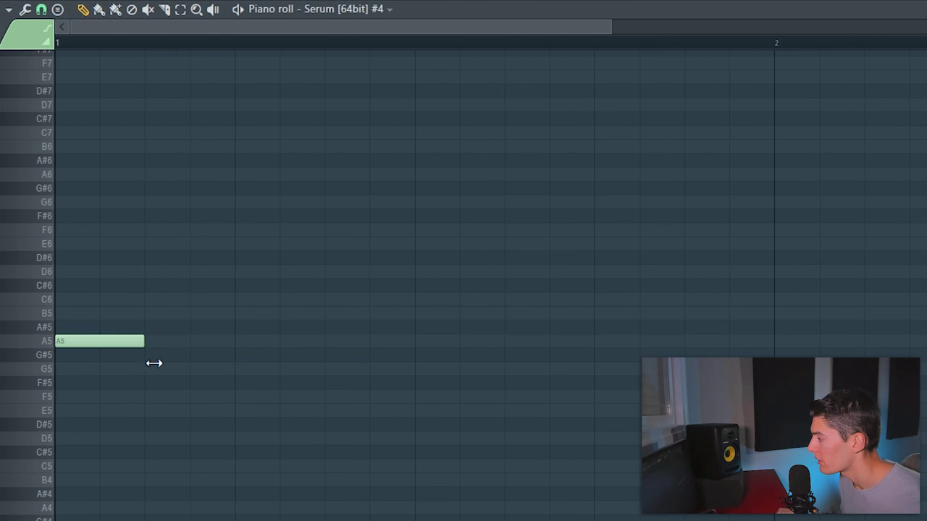
pyautogui.hotkey('ctrl', 'b')
pyautogui.hotkey('ctrl', 'b')
pyautogui.hotkey('ctrl', 'b')
pyautogui.hotkey('ctrl', 'b')
pyautogui.press('space')
pyautogui.scroll(-4, 422, 201)
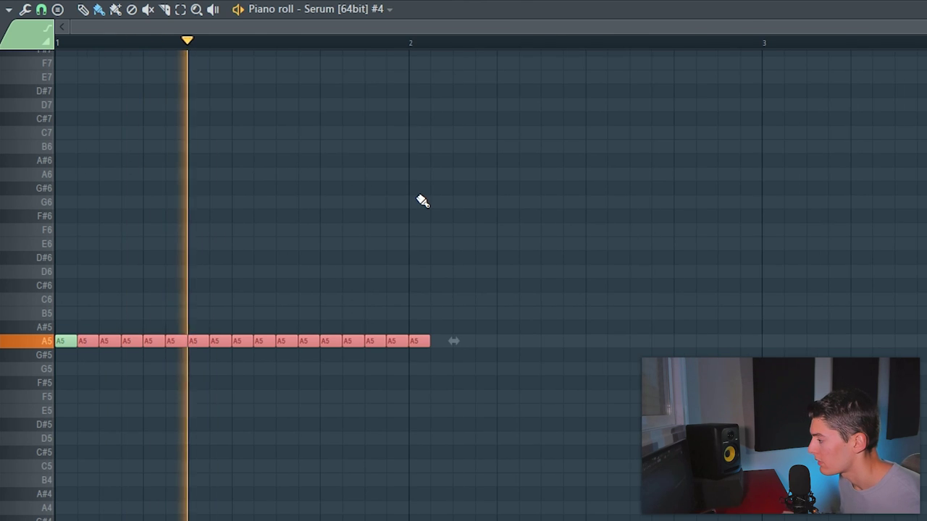
pyautogui.press('space')
pyautogui.hotkey('ctrl', 'd')
pyautogui.press('b')
# Build a syncopated A5 rhythm across the bars of the Serum [64bit] #3 piano roll and add one A6 note in bar 1.
pyautogui.press('Up')
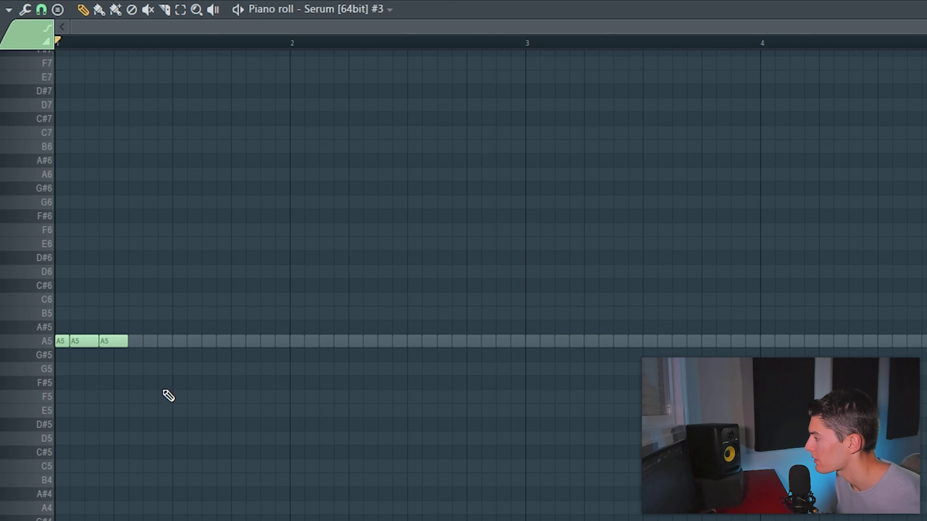
pyautogui.press('space')
pyautogui.press('space')
pyautogui.hotkey('ctrl', 'v')
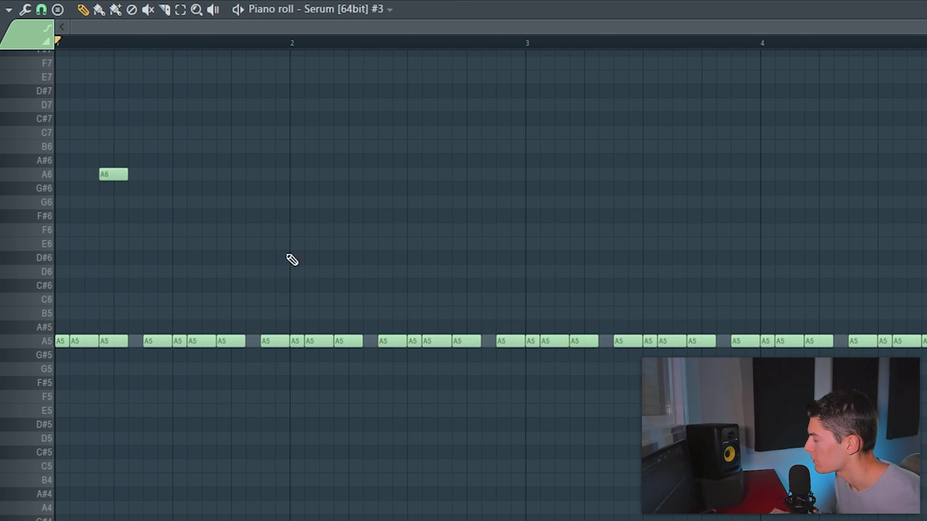
pyautogui.press('space')
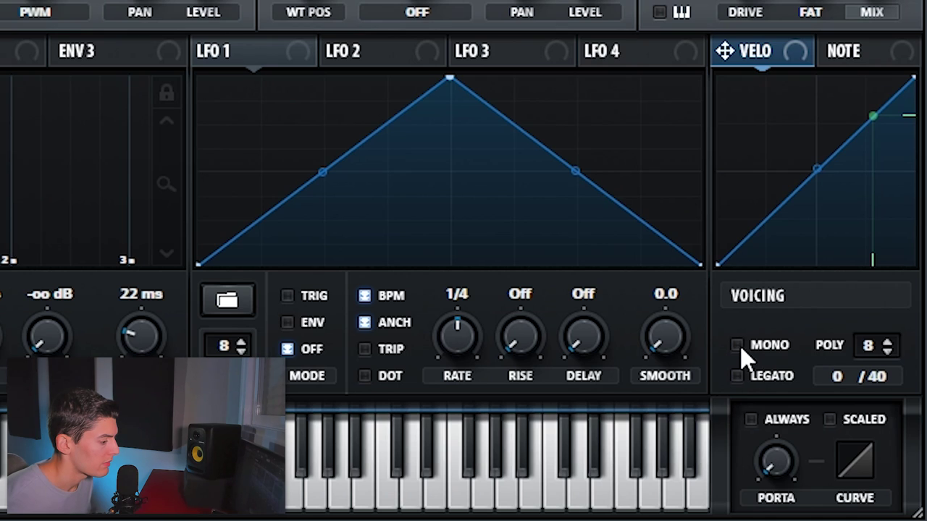
# Enable Mono and Legato voicing in Serum and audition the overlapping A5 and A6 notes.
pyautogui.click(737, 345)
pyautogui.click(736, 376)
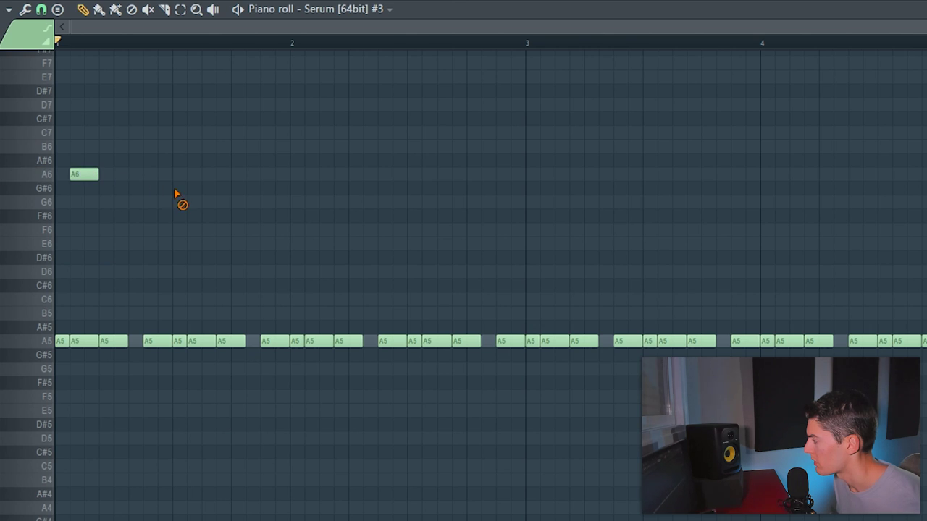
pyautogui.press('space')
pyautogui.press('space')
# Repeat the A6 note every half bar above the A5 rhythm through bar 4 and play back the result.
pyautogui.click(201, 174)
pyautogui.moveTo(262, 192); pyautogui.dragTo(52, 166)
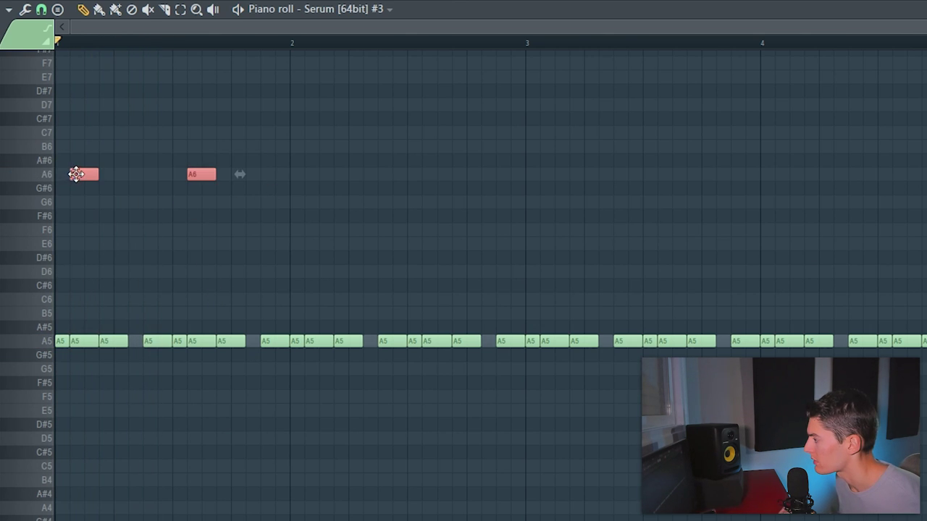
pyautogui.hotkey('ctrl', 'b')
pyautogui.hotkey('ctrl', 'b')
pyautogui.hotkey('ctrl', 'b')
pyautogui.hotkey('ctrl', 'd')
pyautogui.press('space')
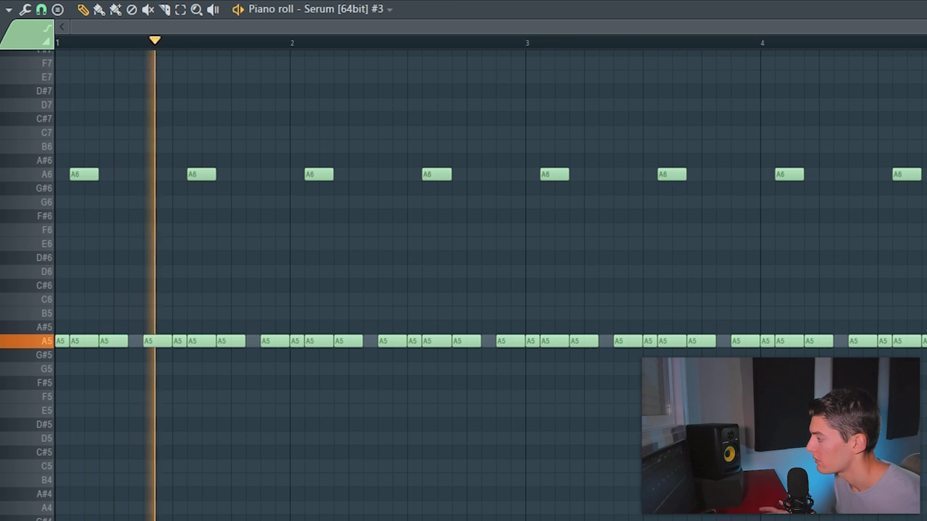
pyautogui.press('space')
# Transpose the whole Serum [64bit] #3 pattern down one octave, lower the notes from bar 4 on by seven semitones, and audition it.
pyautogui.hotkey('ctrl', 'Down')
pyautogui.press('space')
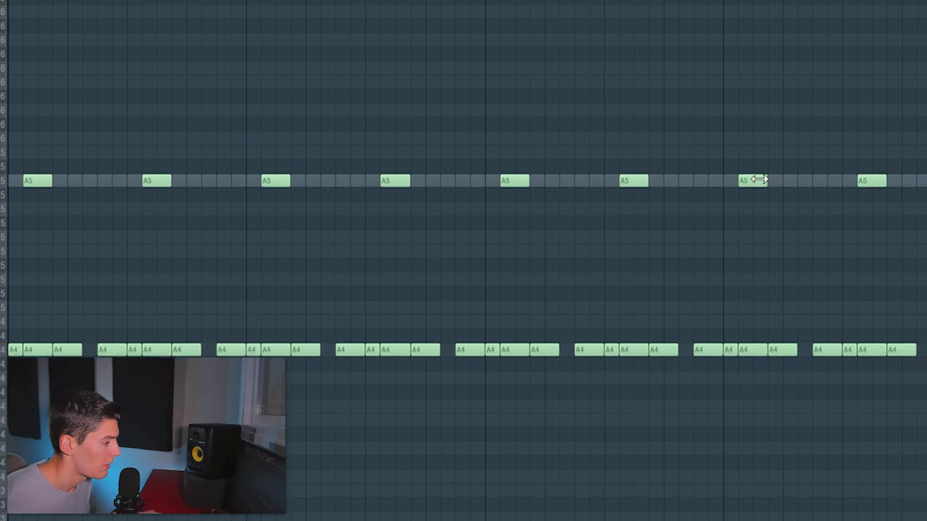
pyautogui.moveTo(526, 91); pyautogui.dragTo(832, 425)
pyautogui.press('Down')
pyautogui.press('Down')
pyautogui.press('Down')
pyautogui.press('Down')
pyautogui.press('Down')
pyautogui.press('Down')
pyautogui.press('Down')
pyautogui.hotkey('ctrl', 'd')
pyautogui.press('space')
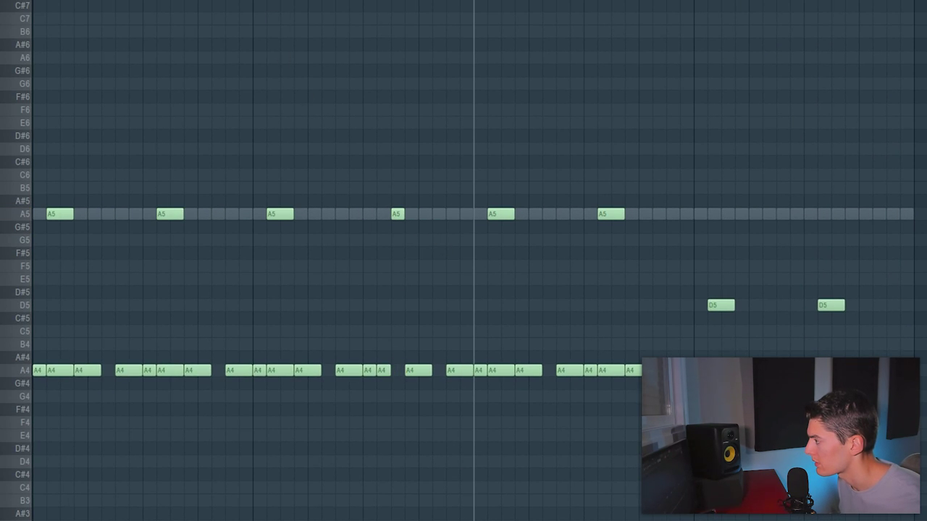
pyautogui.press('space')
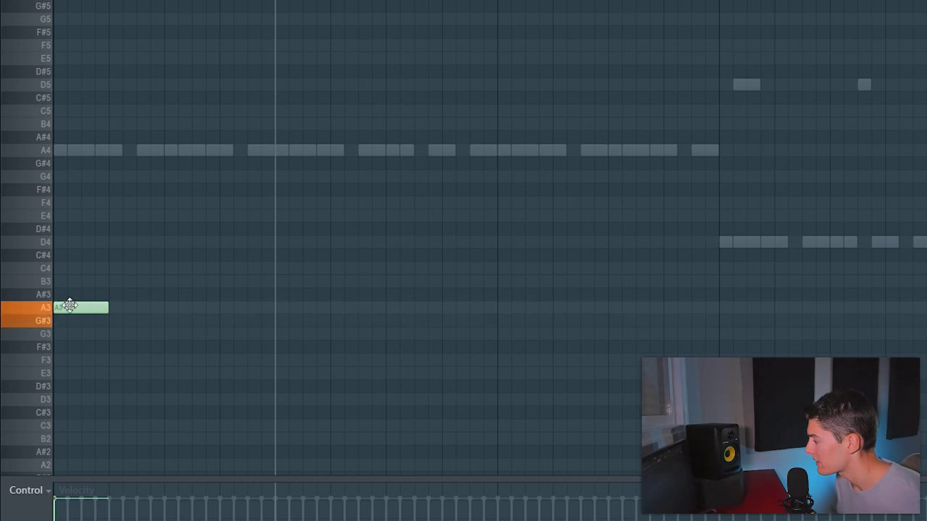
# Fill the first three bars of the sub bass with one-beat A3 notes, add shorter A4 notes every half bar, and audition the bass layers.
pyautogui.moveTo(119, 309); pyautogui.dragTo(688, 309)
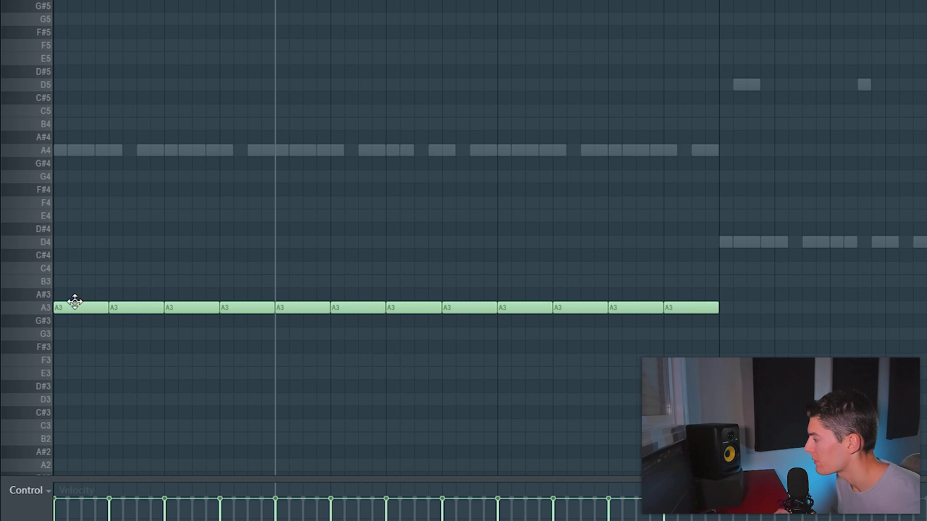
pyautogui.hotkey('ctrl', 'v')
pyautogui.press('space')
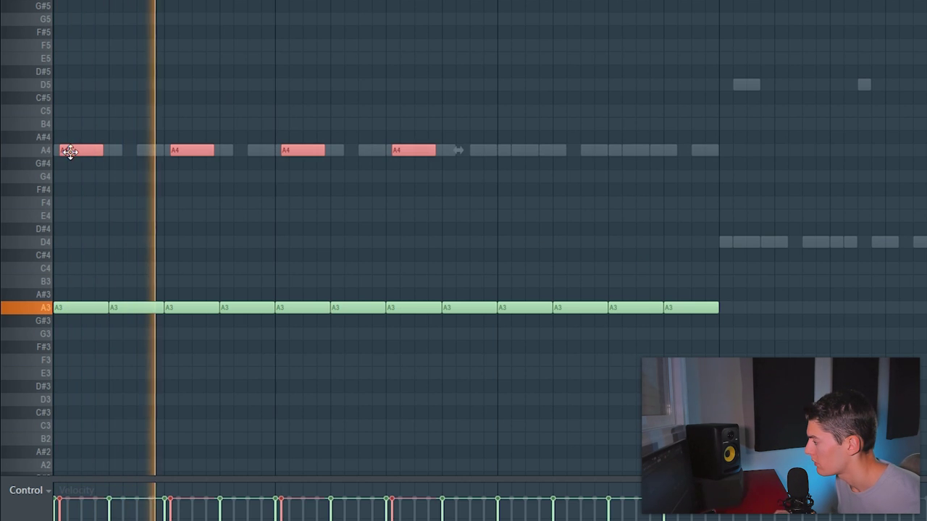
pyautogui.moveTo(68, 155); pyautogui.dragTo(529, 173)
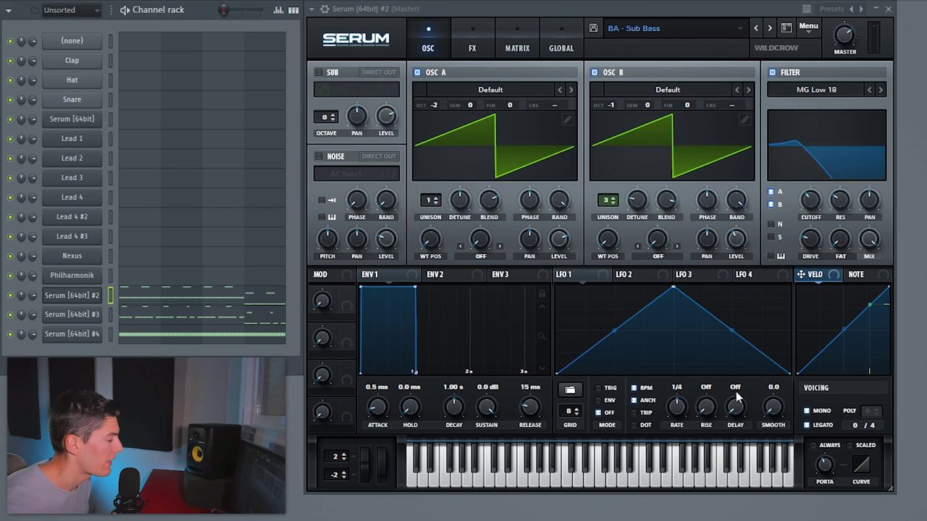
pyautogui.press('space')
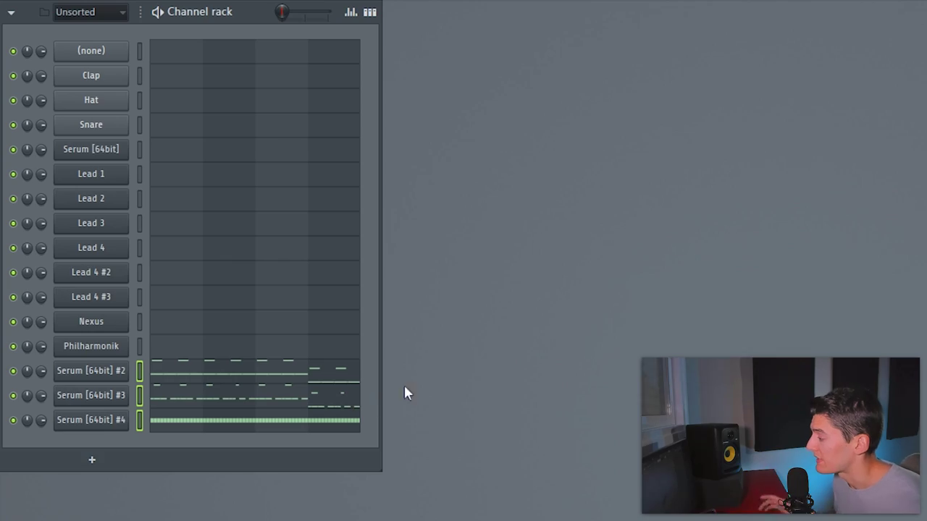
pyautogui.press('space')
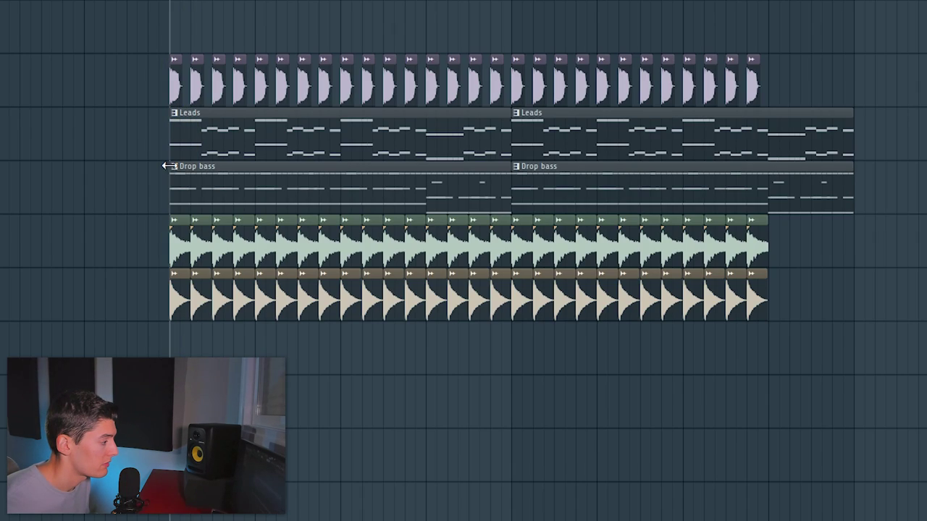
# Play back the drop section in the playlist with the Leads and Drop bass patterns together.
pyautogui.press('t')
pyautogui.click(178, 194)
pyautogui.press('space')
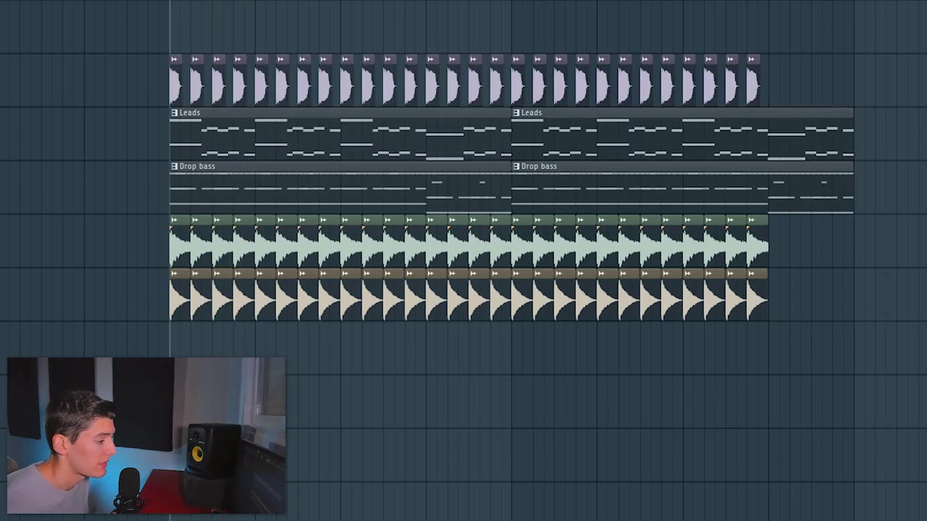
pyautogui.press('space')
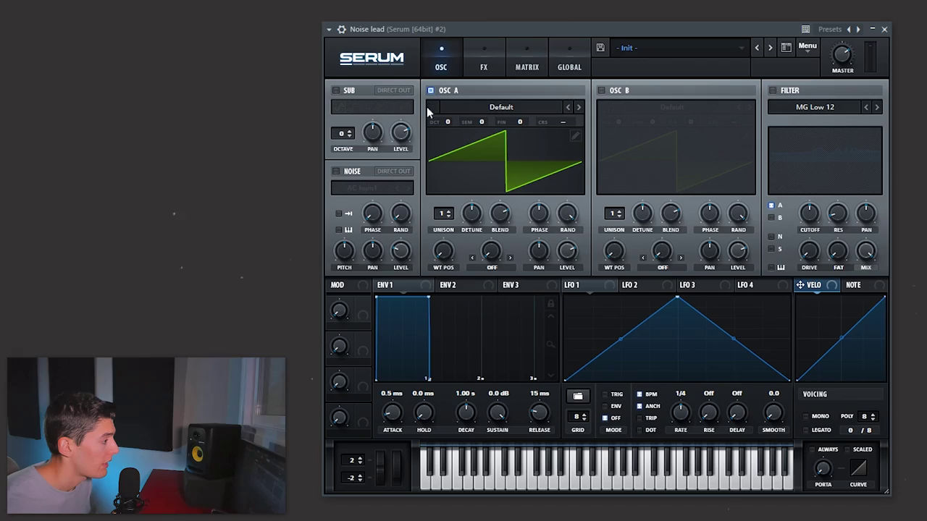
# In the Noise lead's Serum, turn off oscillator A, enable the noise oscillator and load the BrightWhite noise.
pyautogui.click(431, 90)
pyautogui.click(336, 171)
pyautogui.click(369, 188)
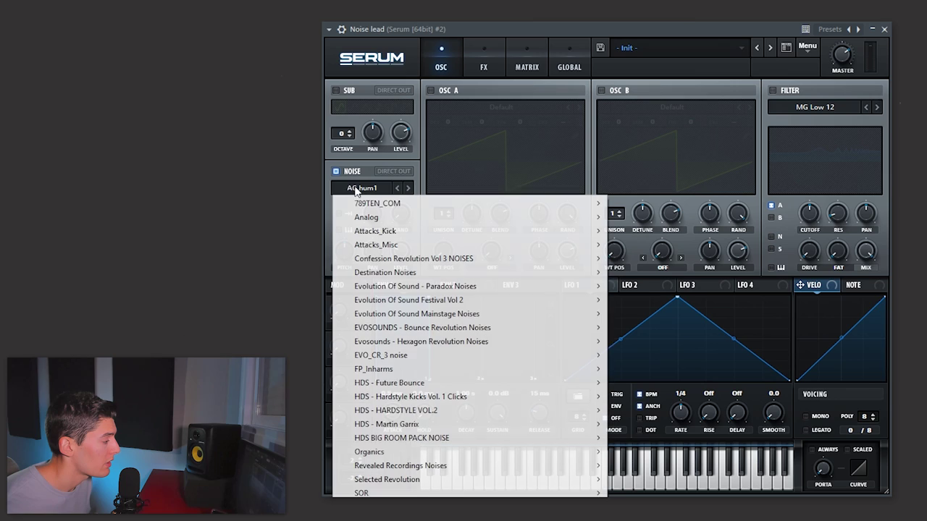
pyautogui.moveTo(471, 218)
pyautogui.click(654, 273)
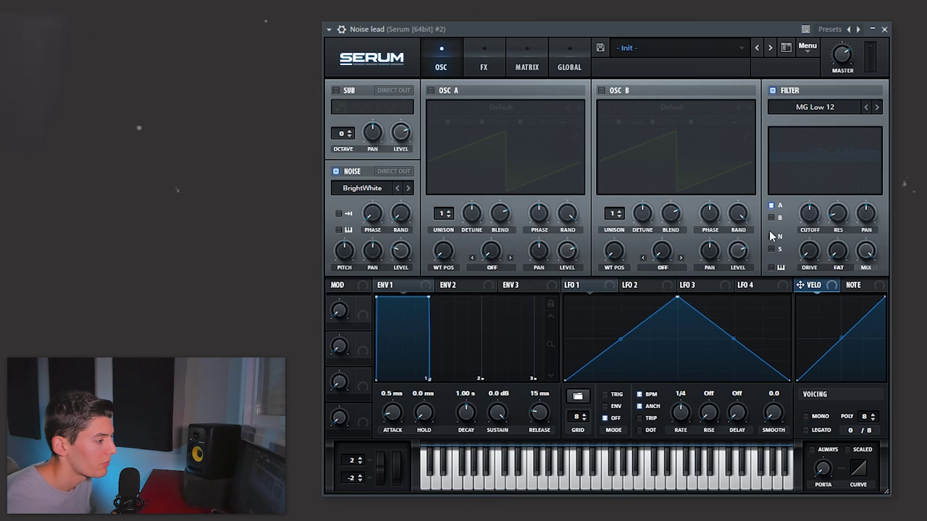
# Route the noise through the High 18 filter and set Env 1 to a 181 ms decay with sustain at minimum.
pyautogui.click(771, 236)
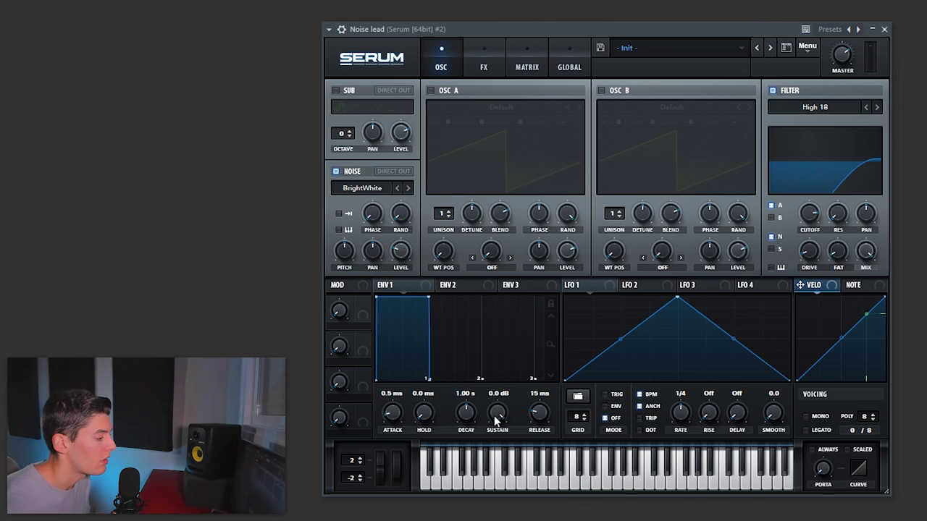
pyautogui.moveTo(468, 429); pyautogui.dragTo(467, 433)
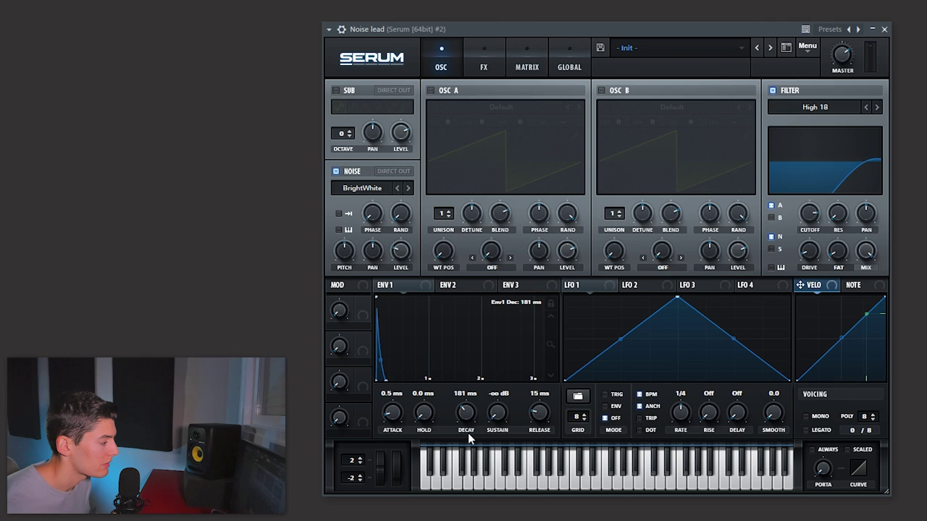
pyautogui.scroll(2, 467, 414)
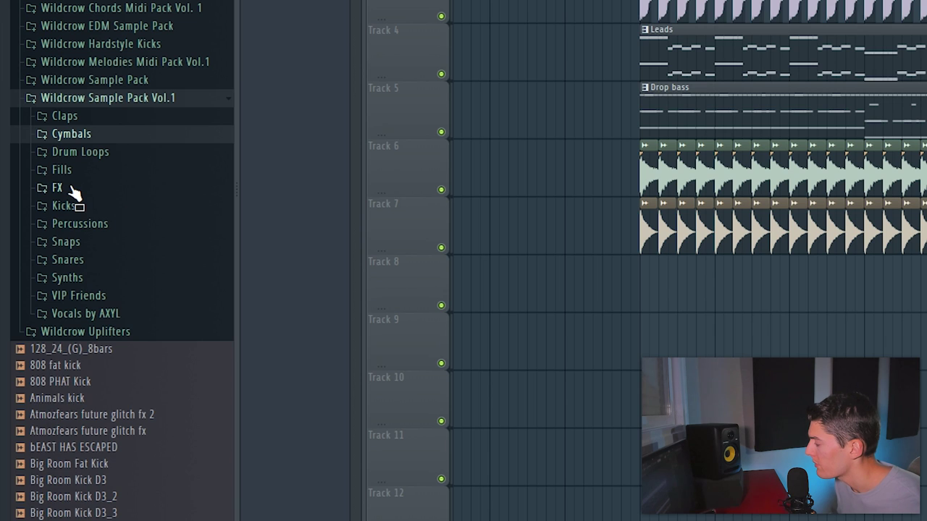
# Place Wildcrow Downlifter 01 from the sample pack's FX Downlifters on Track 8 at the start of the drop.
pyautogui.click(70, 189)
pyautogui.click(90, 225)
pyautogui.moveTo(95, 250); pyautogui.dragTo(642, 281)
pyautogui.click(90, 223)
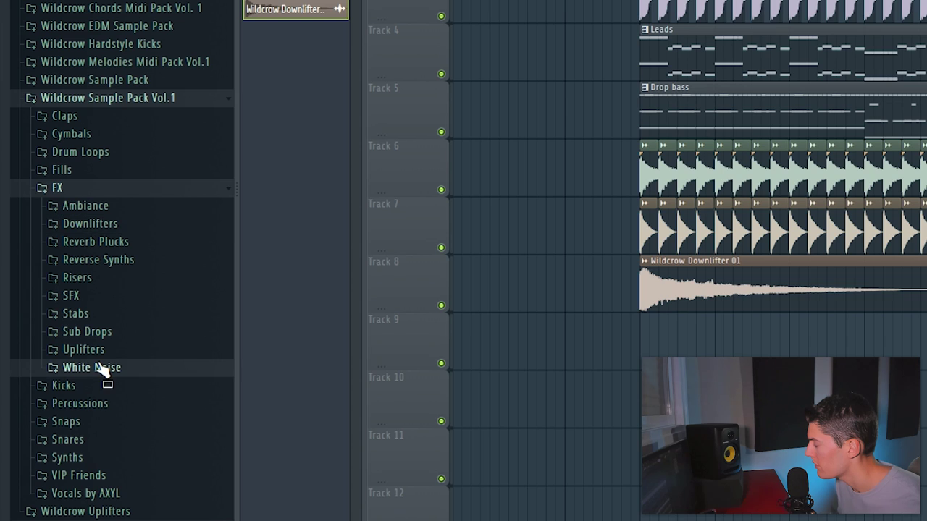
# Place Wildcrow White Noise 04 on Track 9 at the start of the drop and play back the layered effects.
pyautogui.click(102, 368)
pyautogui.click(137, 435)
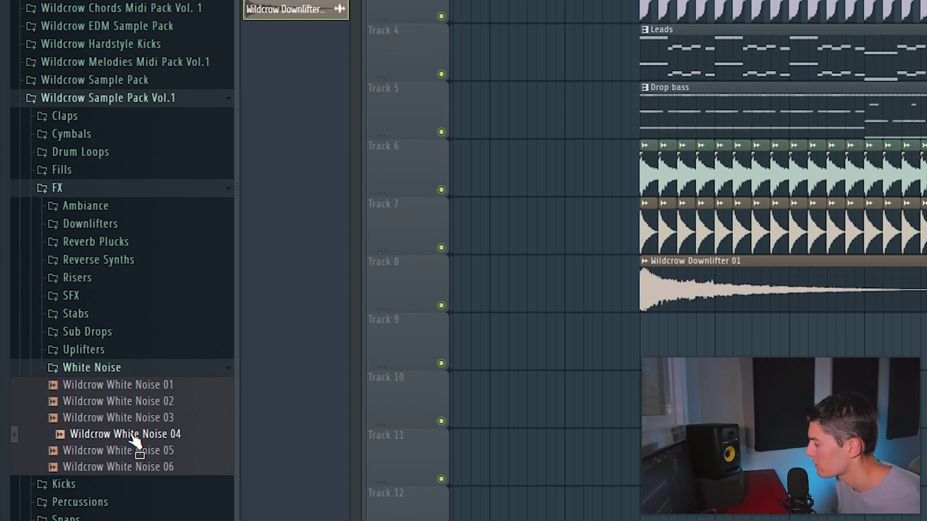
pyautogui.moveTo(444, 392); pyautogui.dragTo(635, 345)
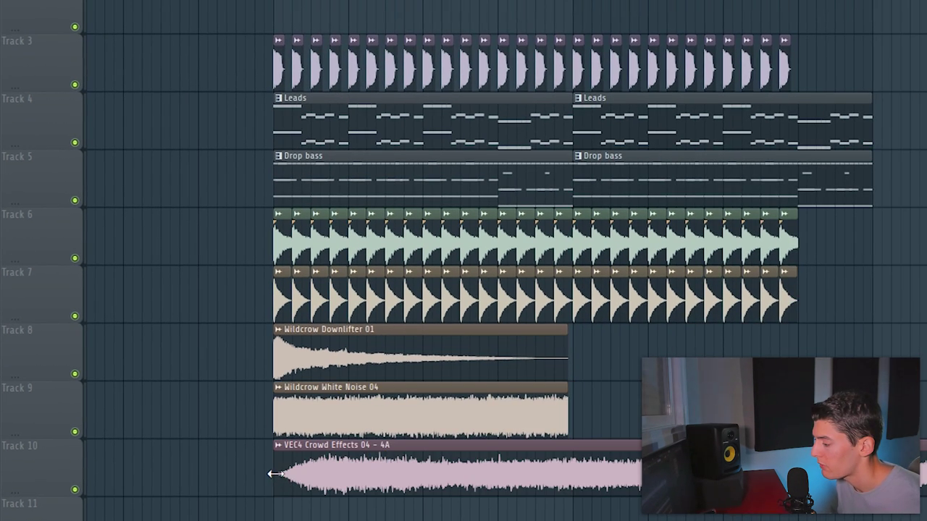
pyautogui.press('space')
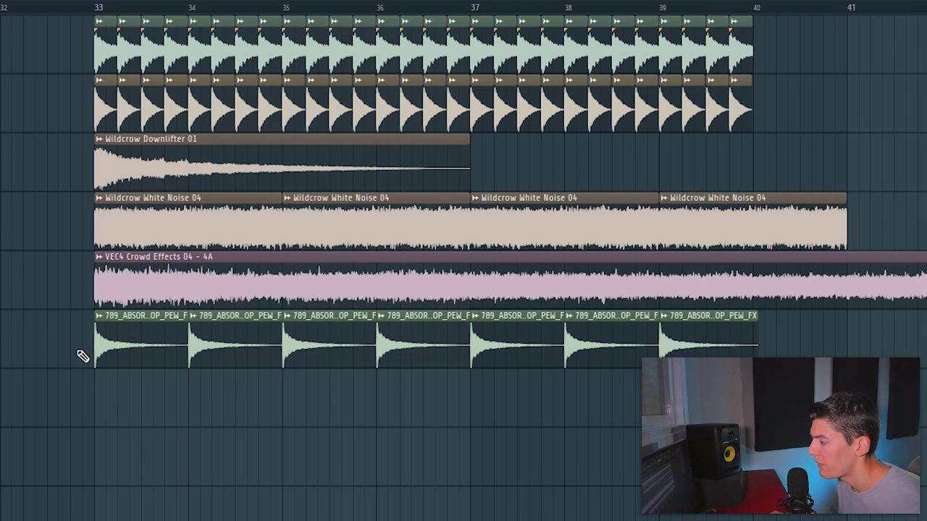
pyautogui.press('space')
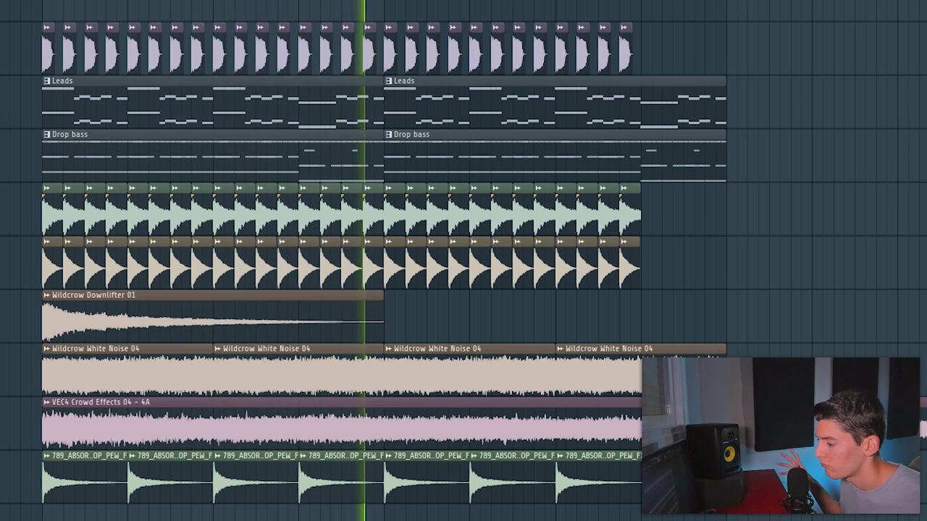
# Duplicate all the drop's clips directly after the original and insert an empty playlist track below the Drop bass track.
pyautogui.scroll(-2, 512, 490)
pyautogui.hotkey('ctrl', 'a')
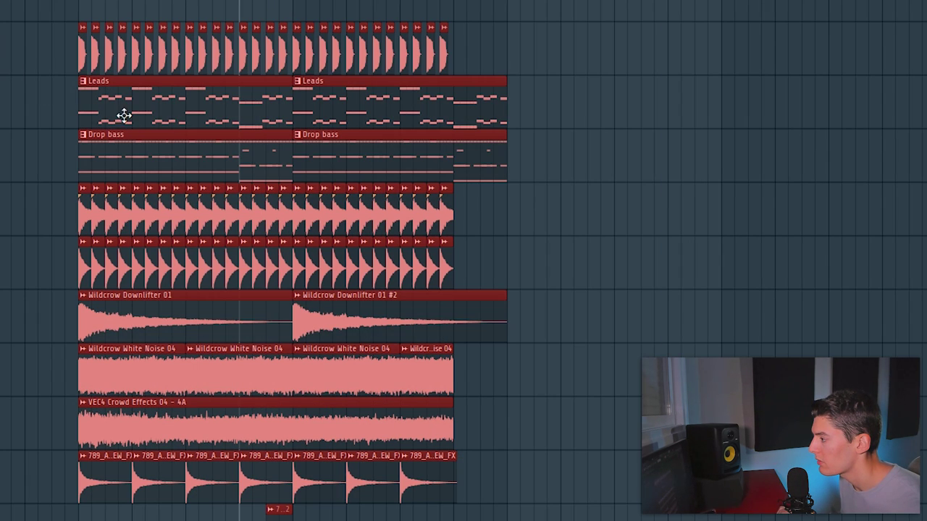
pyautogui.hotkey('ctrl', 'b')
pyautogui.press('F6')
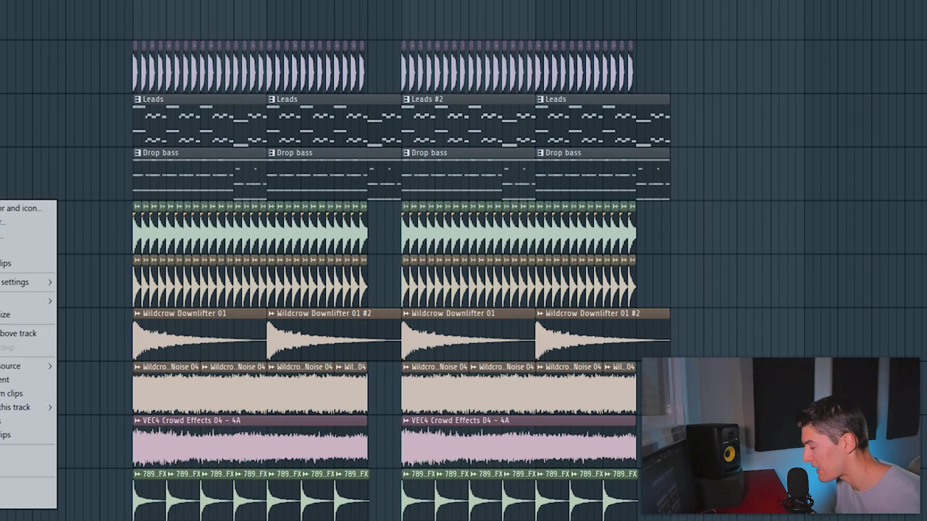
pyautogui.click(18, 333)
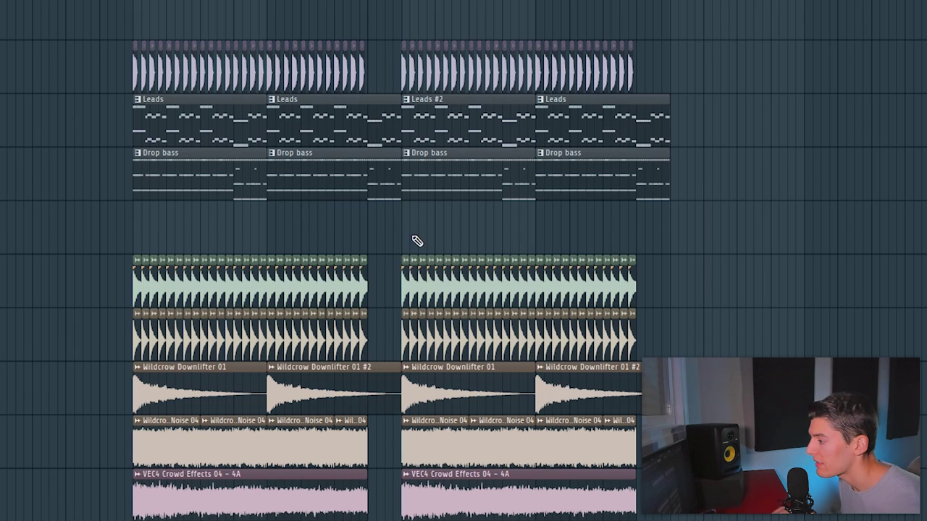